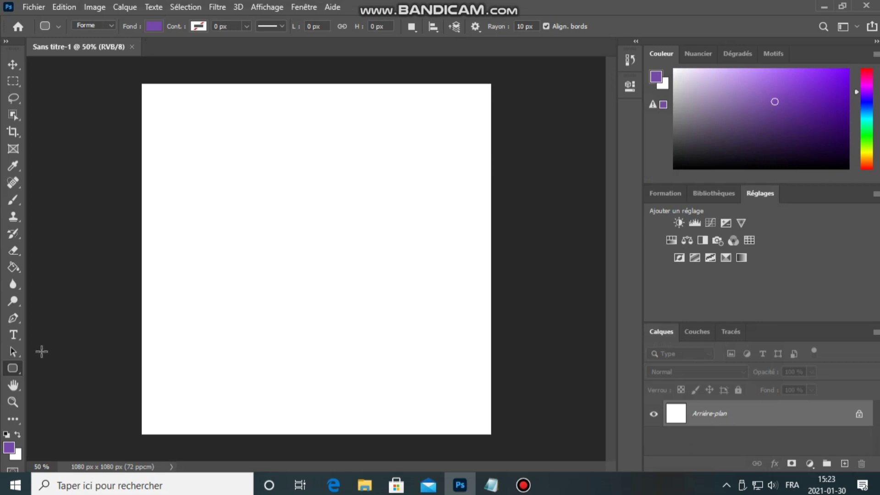
Draw a purple rounded rectangle about 810 by 358 px across the canvas and set all its corner radii to 200 px.
{"action": "right_click", "coordinate": [13, 368]}
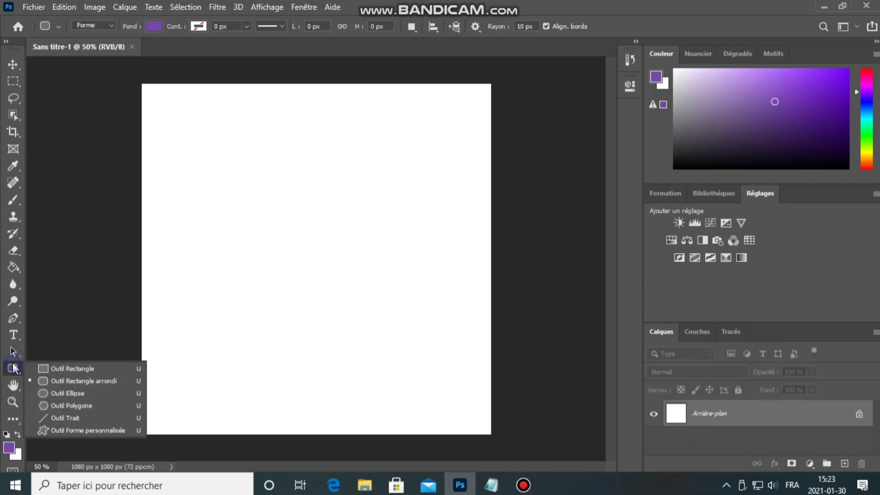
{"action": "left_click", "coordinate": [61, 380]}
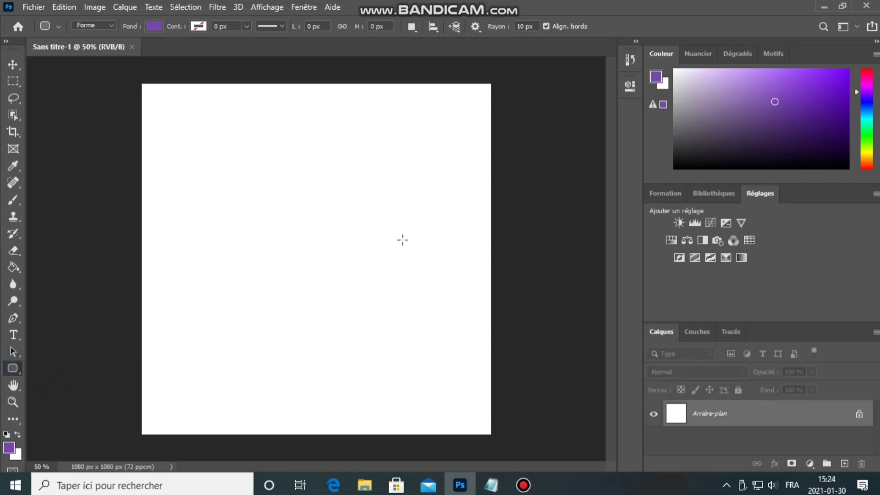
{"action": "left_click_drag", "start_coordinate": [451, 191], "coordinate": [190, 307]}
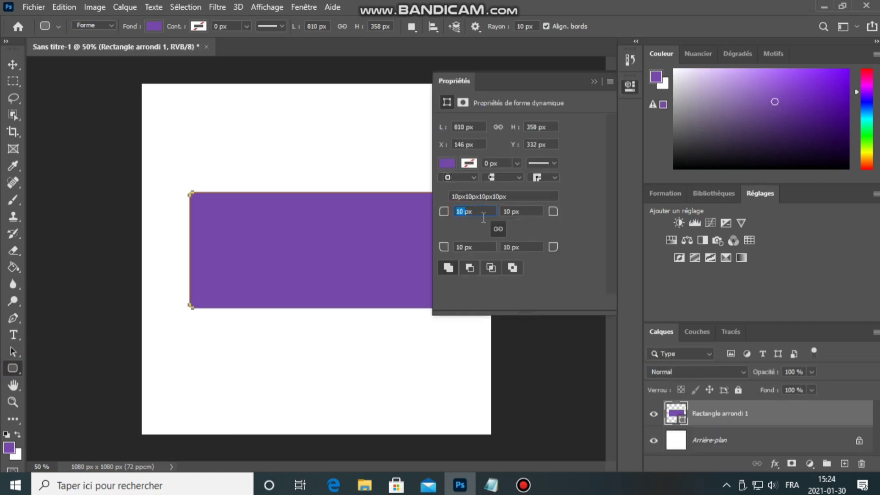
{"action": "type", "text": "200"}
{"action": "key", "text": "Return"}
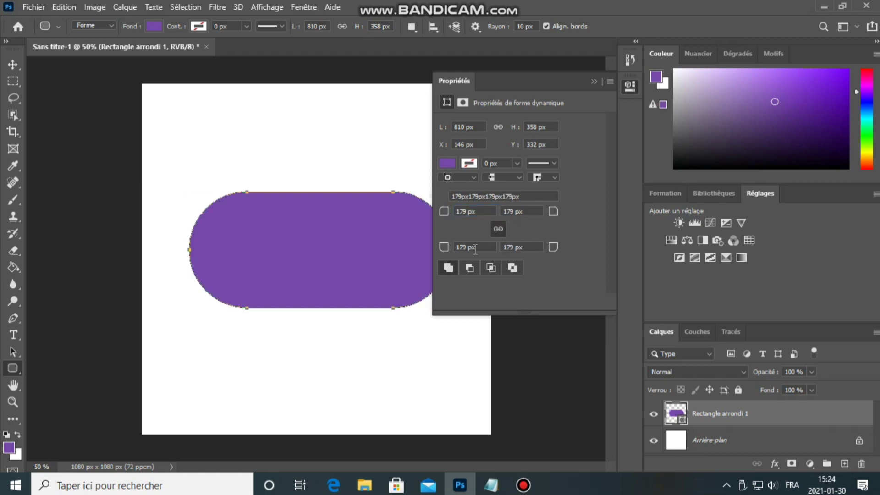
{"action": "left_click", "coordinate": [594, 81]}
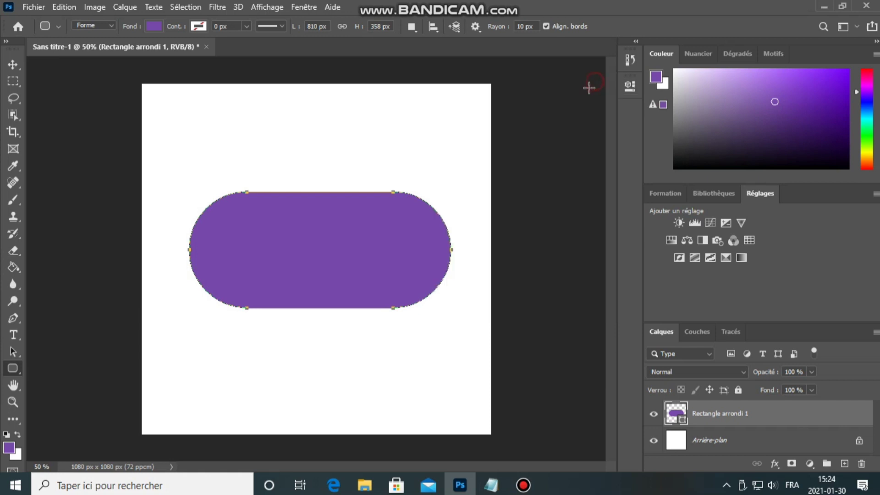
Rotate the purple shape to about -53°, scale it to about 134%, and shift it past the canvas's upper right corner.
{"action": "left_click", "coordinate": [18, 63]}
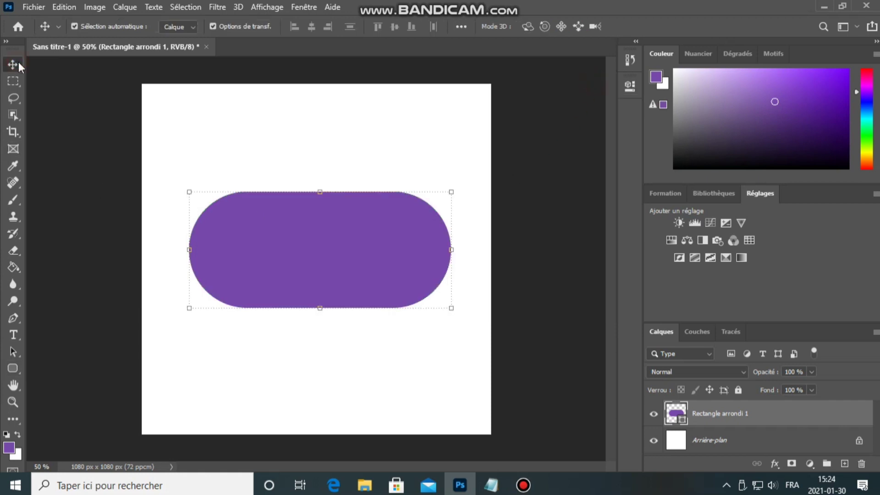
{"action": "left_click", "coordinate": [453, 180]}
{"action": "left_click_drag", "start_coordinate": [453, 181], "coordinate": [351, 91]}
{"action": "mouse_move", "coordinate": [399, 144]}
{"action": "left_mouse_down"}
{"action": "mouse_move", "coordinate": [487, 83]}
{"action": "mouse_move", "coordinate": [453, 74]}
{"action": "left_mouse_up"}
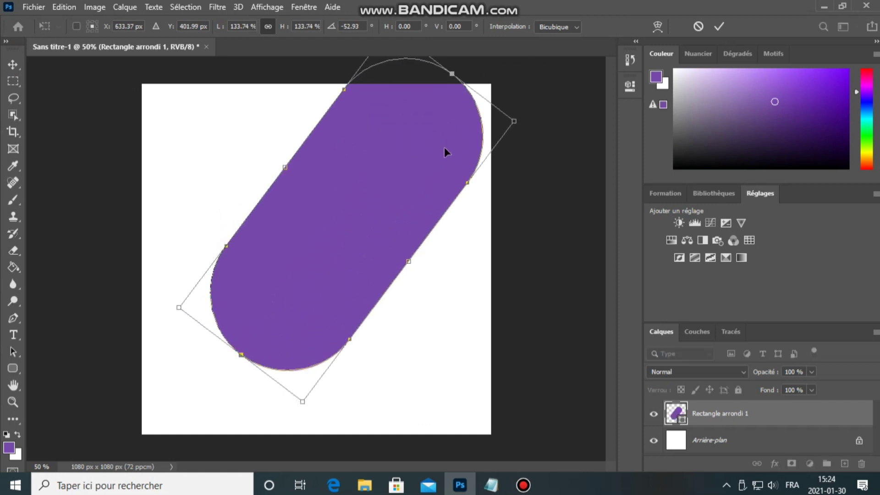
{"action": "left_click", "coordinate": [349, 227]}
{"action": "left_click_drag", "start_coordinate": [354, 226], "coordinate": [449, 197]}
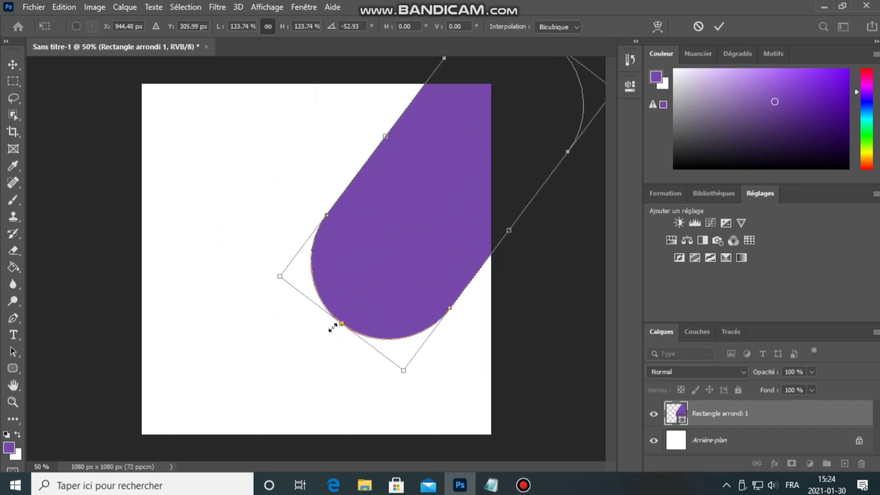
Fine-tune the purple shape to about 145% scale and -55° rotation at the canvas's upper right, and apply the transform.
{"action": "left_click_drag", "start_coordinate": [337, 327], "coordinate": [327, 331]}
{"action": "left_click_drag", "start_coordinate": [511, 342], "coordinate": [509, 324]}
{"action": "left_click_drag", "start_coordinate": [343, 334], "coordinate": [327, 347]}
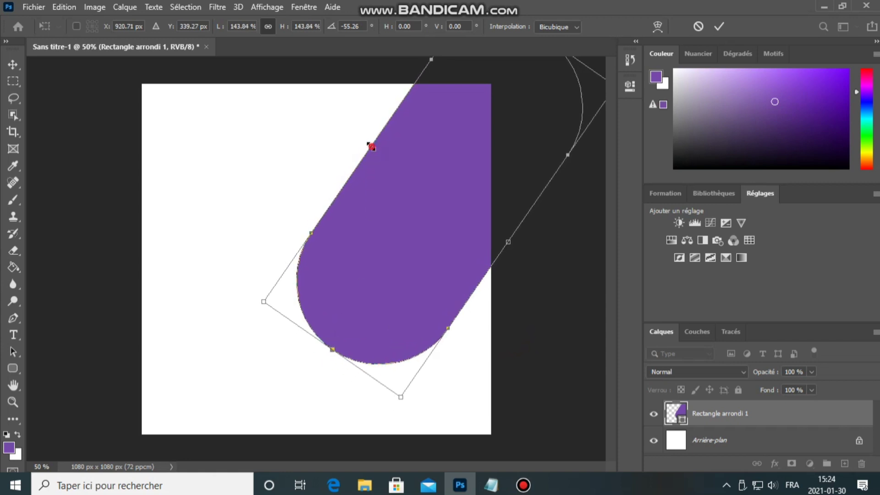
{"action": "left_click_drag", "start_coordinate": [371, 146], "coordinate": [368, 139]}
{"action": "mouse_move", "coordinate": [411, 238]}
{"action": "left_mouse_down"}
{"action": "mouse_move", "coordinate": [415, 255]}
{"action": "mouse_move", "coordinate": [413, 237]}
{"action": "mouse_move", "coordinate": [423, 232]}
{"action": "left_mouse_up"}
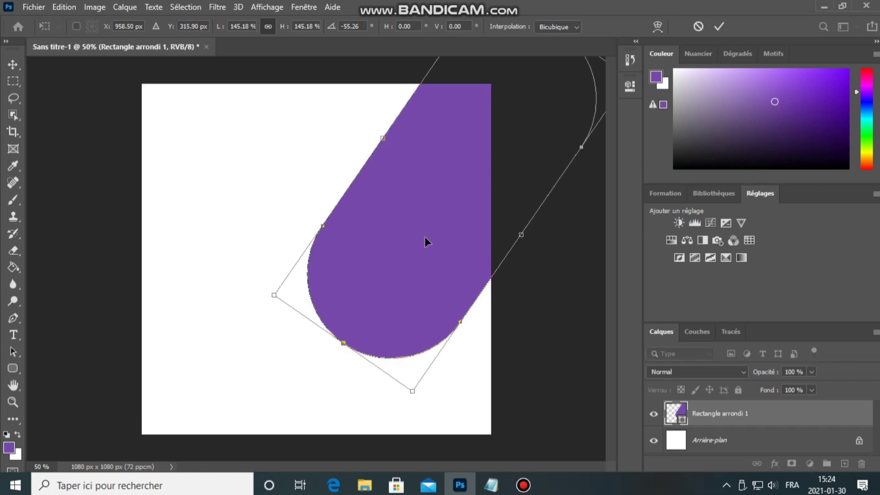
{"action": "left_click", "coordinate": [719, 26]}
{"action": "left_click", "coordinate": [213, 26]}
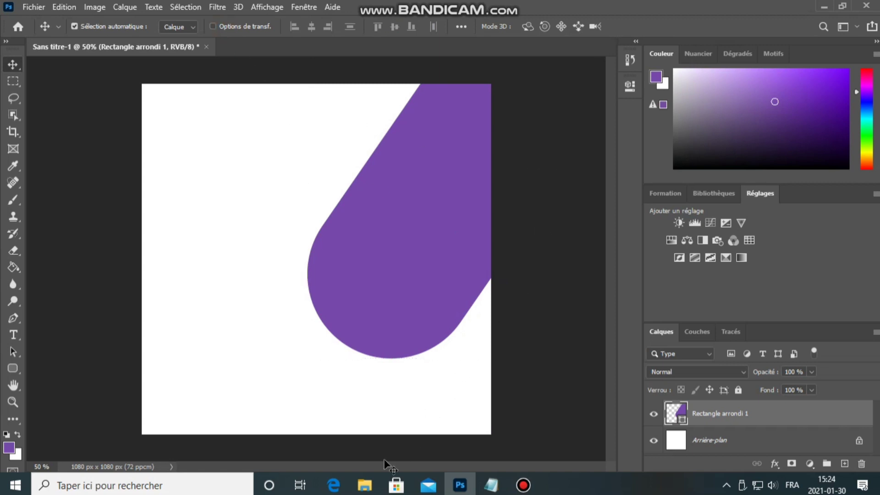
Place the purple armchair photo flush with the canvas's right edge and clip it to the rounded shape.
{"action": "left_click", "coordinate": [366, 485]}
{"action": "left_click_drag", "start_coordinate": [295, 133], "coordinate": [420, 301]}
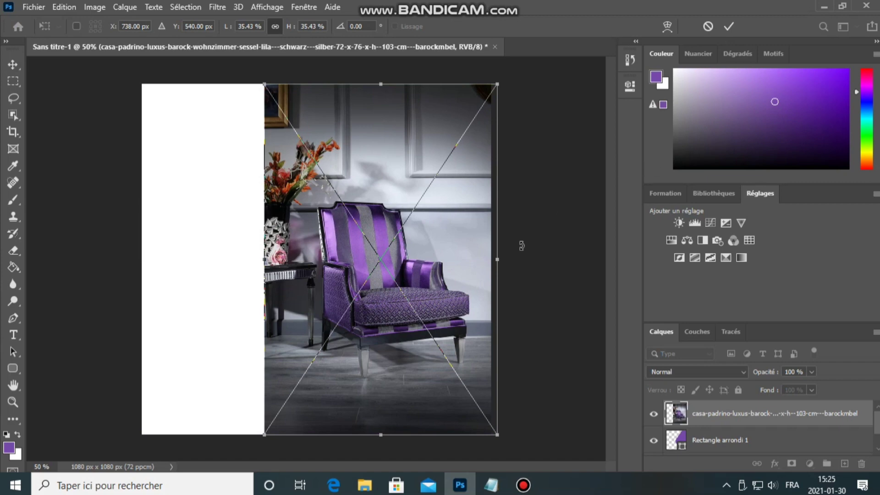
{"action": "left_click_drag", "start_coordinate": [455, 260], "coordinate": [450, 260]}
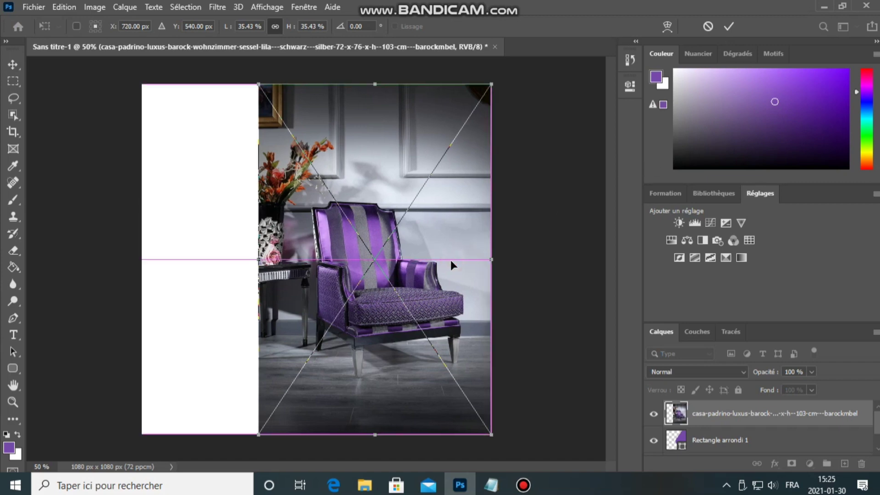
{"action": "left_click", "coordinate": [728, 27]}
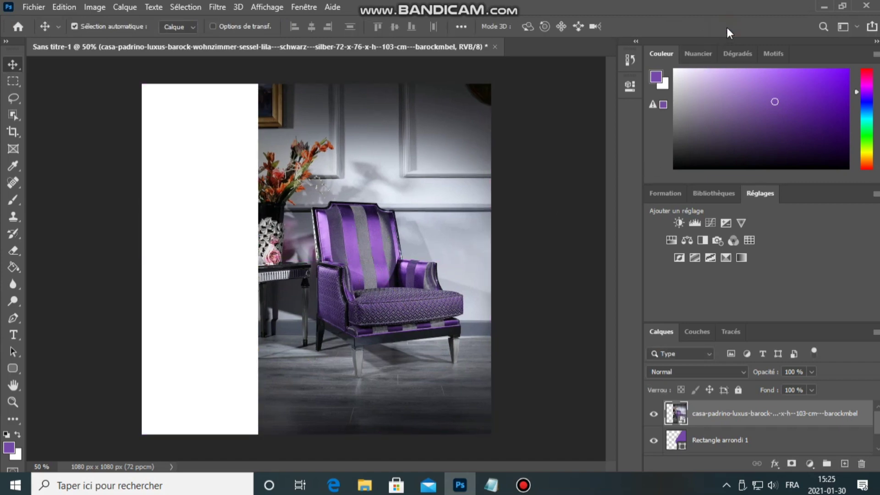
{"action": "right_click", "coordinate": [754, 415]}
{"action": "left_click", "coordinate": [614, 293]}
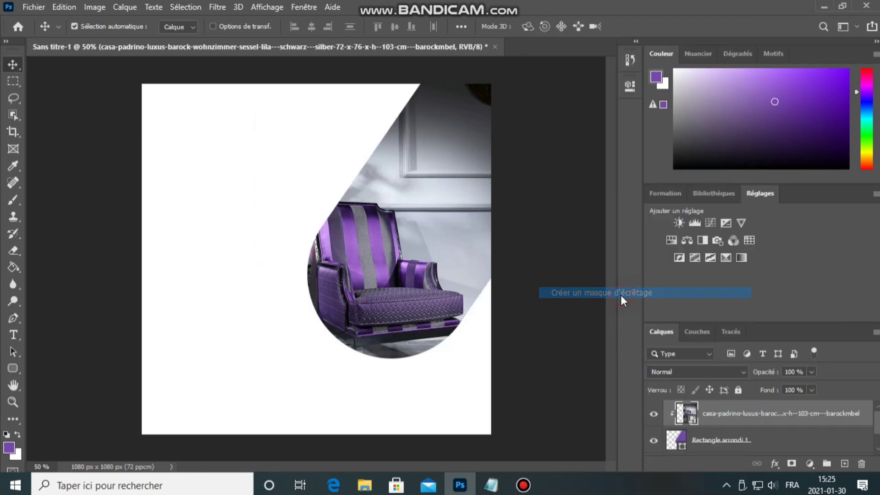
Scale the clipped armchair photo down to about 31% and align it with the canvas's top and right edges.
{"action": "left_click_drag", "start_coordinate": [377, 288], "coordinate": [412, 270]}
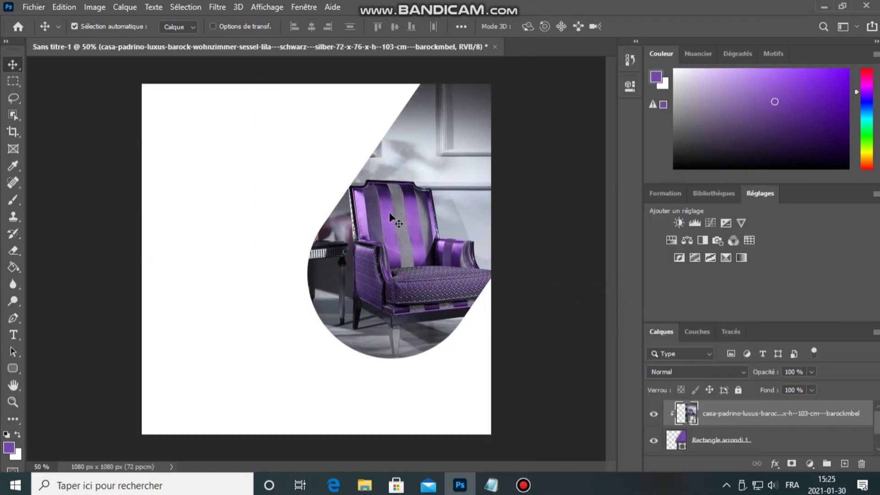
{"action": "left_click", "coordinate": [213, 26]}
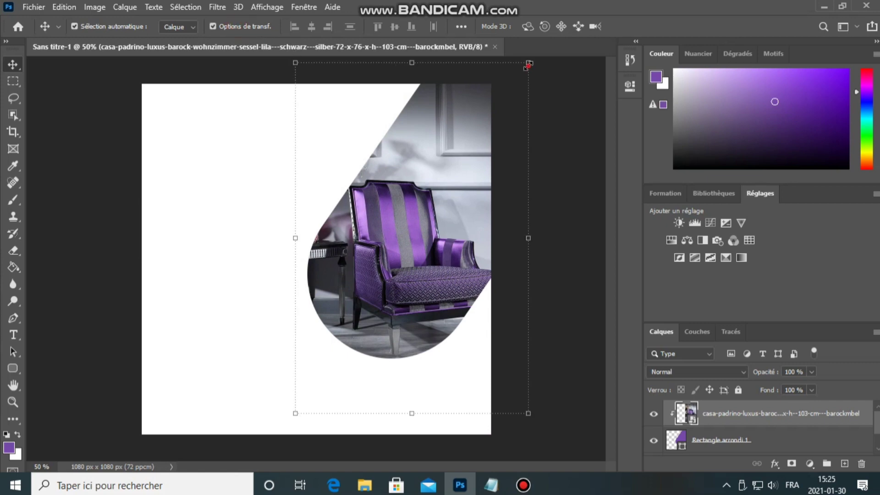
{"action": "left_click_drag", "start_coordinate": [528, 63], "coordinate": [512, 84]}
{"action": "left_click_drag", "start_coordinate": [514, 243], "coordinate": [503, 242]}
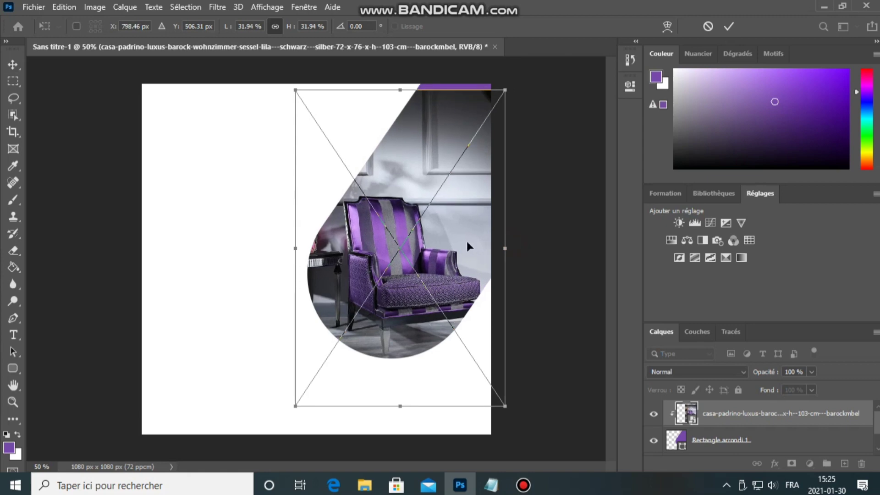
{"action": "mouse_move", "coordinate": [449, 238]}
{"action": "left_mouse_down"}
{"action": "mouse_move", "coordinate": [450, 223]}
{"action": "mouse_move", "coordinate": [439, 224]}
{"action": "left_mouse_up"}
{"action": "mouse_move", "coordinate": [390, 76]}
{"action": "left_mouse_down"}
{"action": "mouse_move", "coordinate": [388, 69]}
{"action": "mouse_move", "coordinate": [388, 77]}
{"action": "left_mouse_up"}
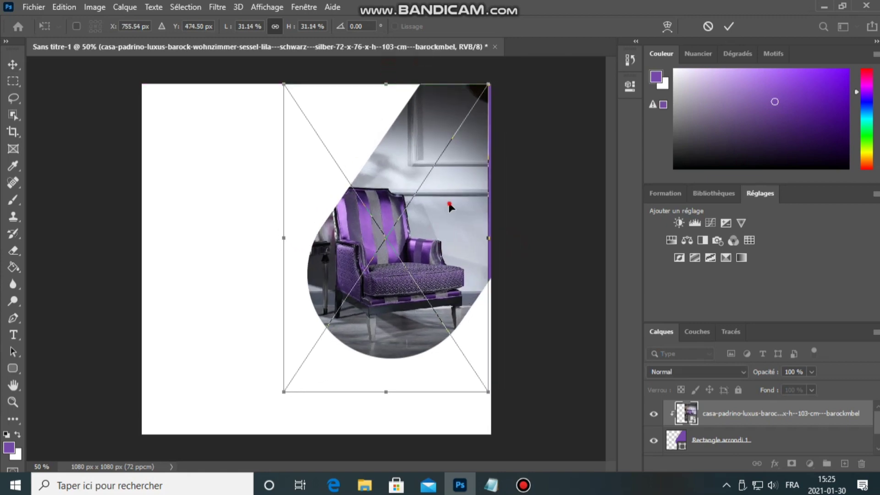
{"action": "left_click_drag", "start_coordinate": [448, 207], "coordinate": [452, 203]}
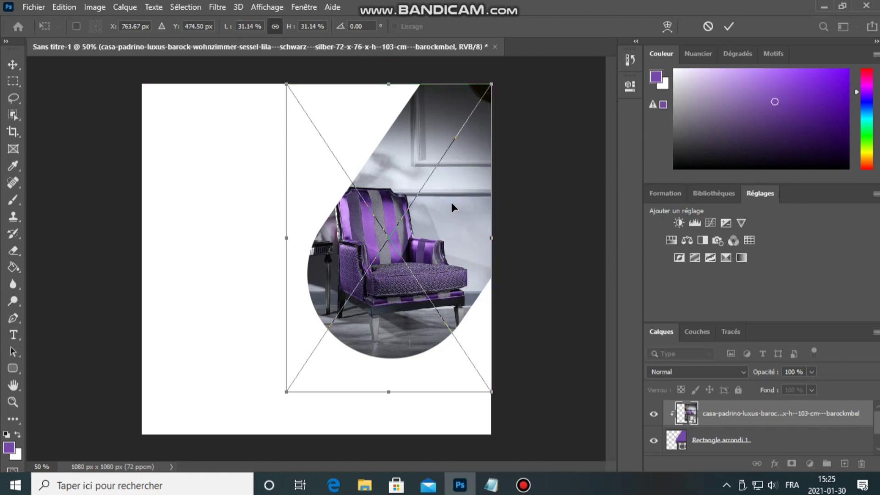
Reduce the armchair photo to about 28%, fit it within the rounded shape at the canvas's right edge, and apply the transform.
{"action": "left_click_drag", "start_coordinate": [400, 390], "coordinate": [398, 358]}
{"action": "mouse_move", "coordinate": [420, 268]}
{"action": "left_mouse_down"}
{"action": "mouse_move", "coordinate": [422, 261]}
{"action": "mouse_move", "coordinate": [431, 274]}
{"action": "left_mouse_up"}
{"action": "left_click_drag", "start_coordinate": [489, 224], "coordinate": [491, 225]}
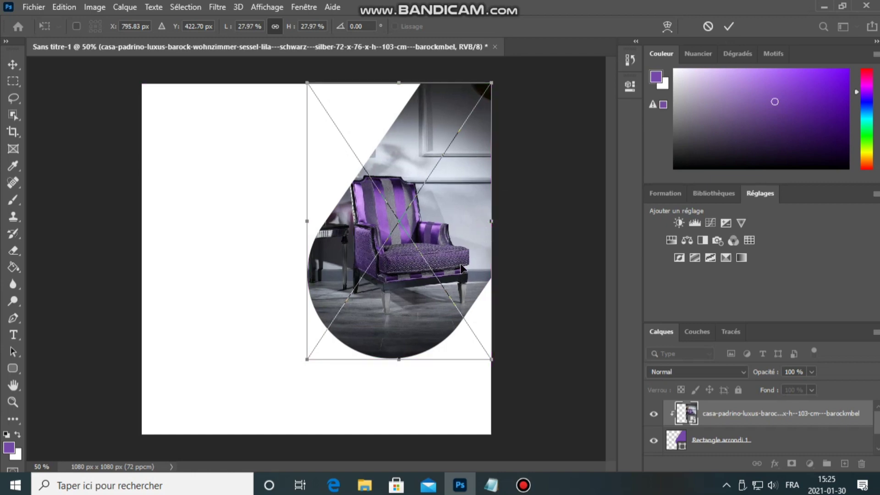
{"action": "left_click", "coordinate": [729, 27]}
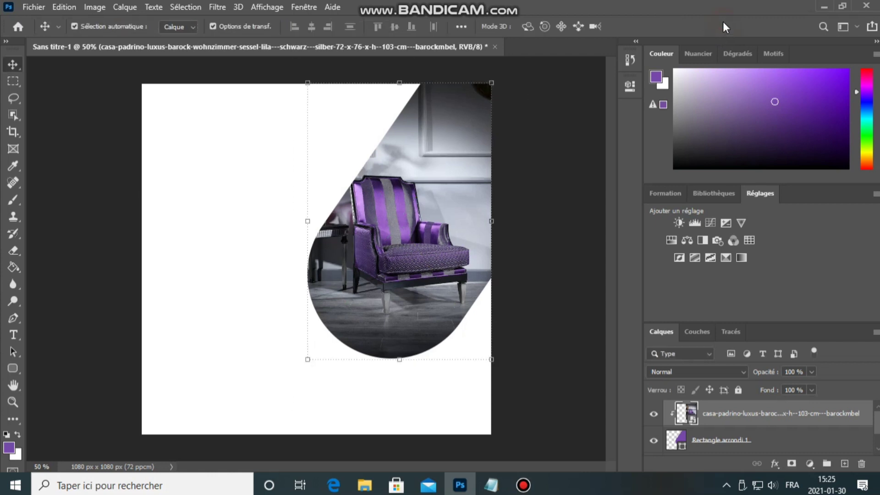
{"action": "left_click", "coordinate": [261, 29]}
{"action": "key", "text": "ctrl+minus"}
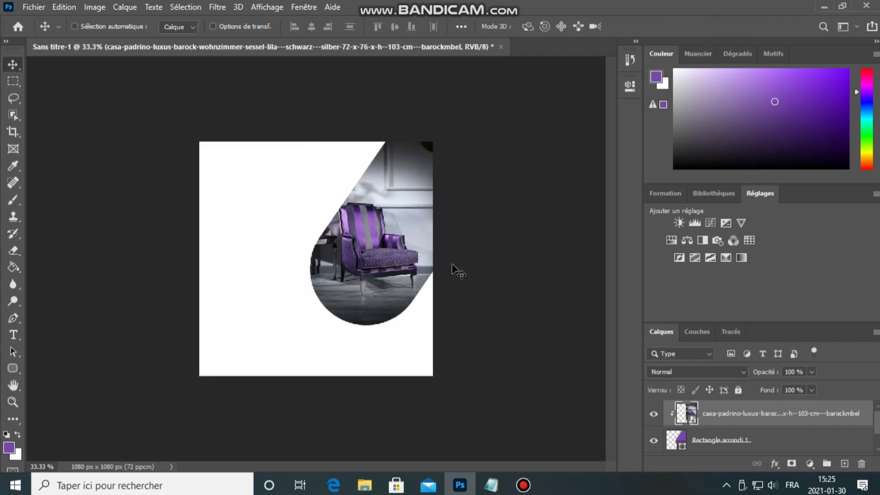
{"action": "key", "text": "ctrl+plus"}
{"action": "key", "text": "ctrl+minus"}
{"action": "key", "text": "ctrl+minus"}
{"action": "key", "text": "ctrl+plus"}
{"action": "key", "text": "ctrl+plus"}
Draw a small purple rounded rectangle about 188 by 80 px beside the photo and set its corner radii to 40 px.
{"action": "left_click", "coordinate": [13, 369]}
{"action": "left_click", "coordinate": [46, 381]}
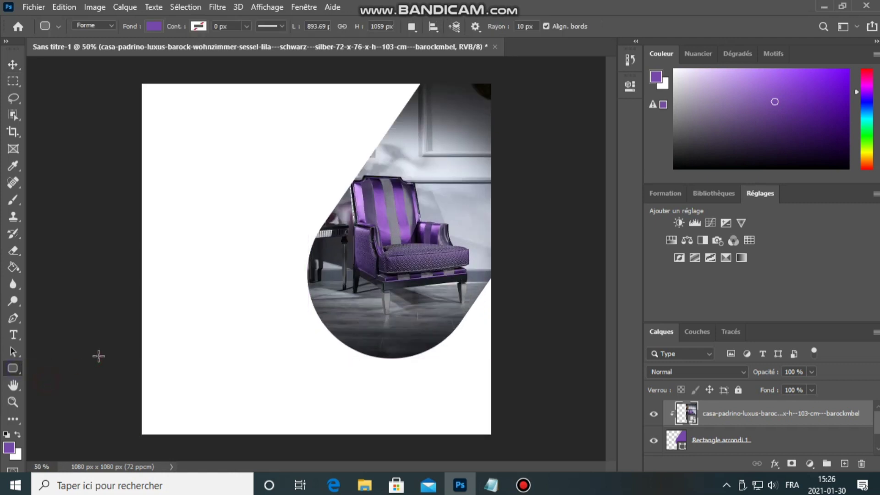
{"action": "left_click_drag", "start_coordinate": [282, 180], "coordinate": [221, 207]}
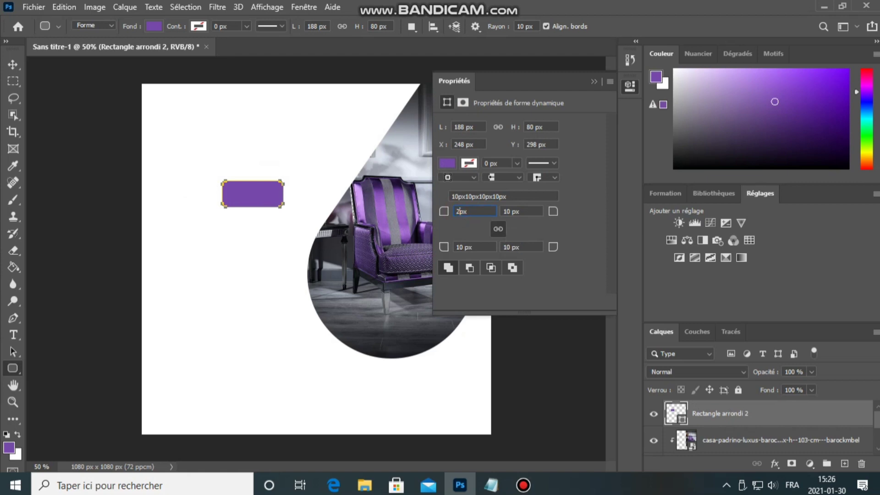
{"action": "key", "text": "BackSpace"}
{"action": "type", "text": "40"}
{"action": "key", "text": "Return"}
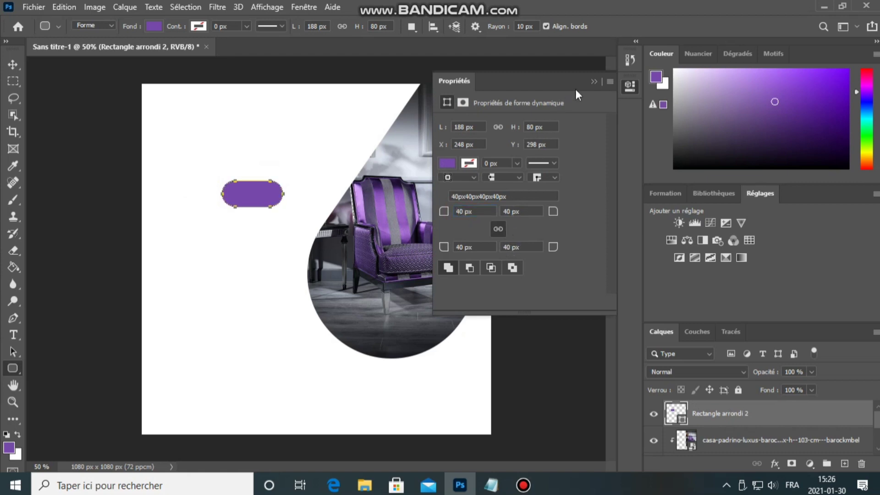
{"action": "left_click", "coordinate": [594, 81]}
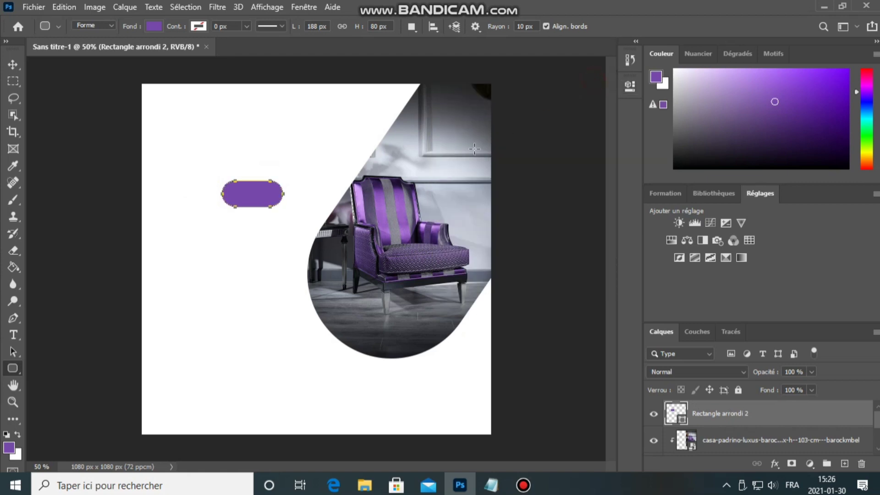
Rotate the small pill to about -51°, scale it to about 91%, and place it over the photo's upper slanted edge.
{"action": "left_click", "coordinate": [14, 64]}
{"action": "left_click", "coordinate": [213, 26]}
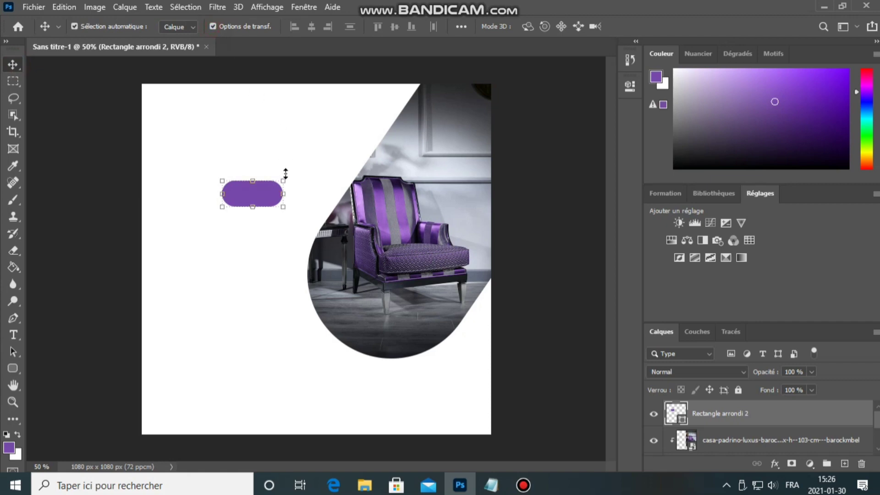
{"action": "left_click_drag", "start_coordinate": [294, 174], "coordinate": [264, 147]}
{"action": "left_click_drag", "start_coordinate": [265, 191], "coordinate": [385, 139]}
{"action": "mouse_move", "coordinate": [354, 174]}
{"action": "left_mouse_down"}
{"action": "mouse_move", "coordinate": [371, 157]}
{"action": "mouse_move", "coordinate": [361, 166]}
{"action": "left_mouse_up"}
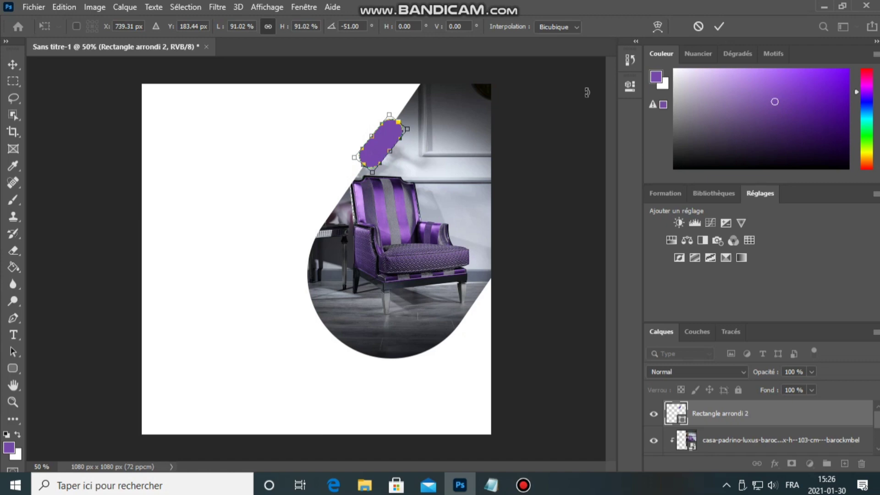
{"action": "left_click", "coordinate": [719, 28]}
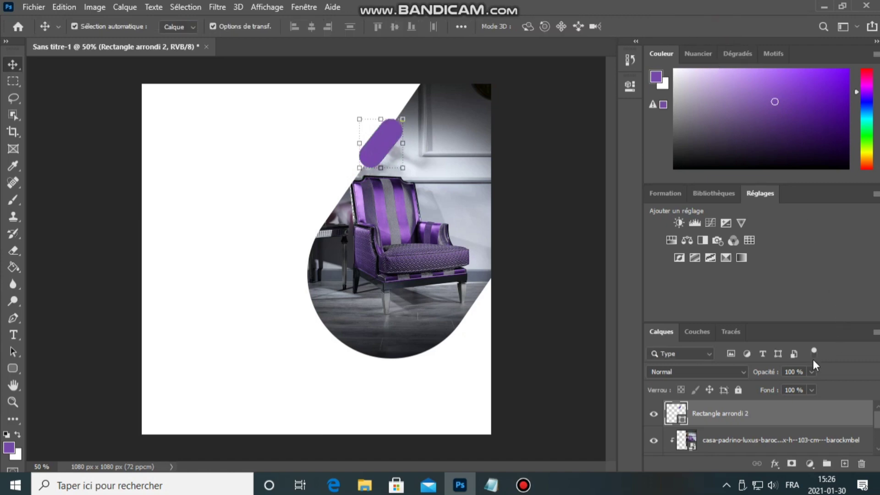
Set the small pill layer's opacity to about 68%.
{"action": "type", "text": "20"}
{"action": "left_click", "coordinate": [812, 372]}
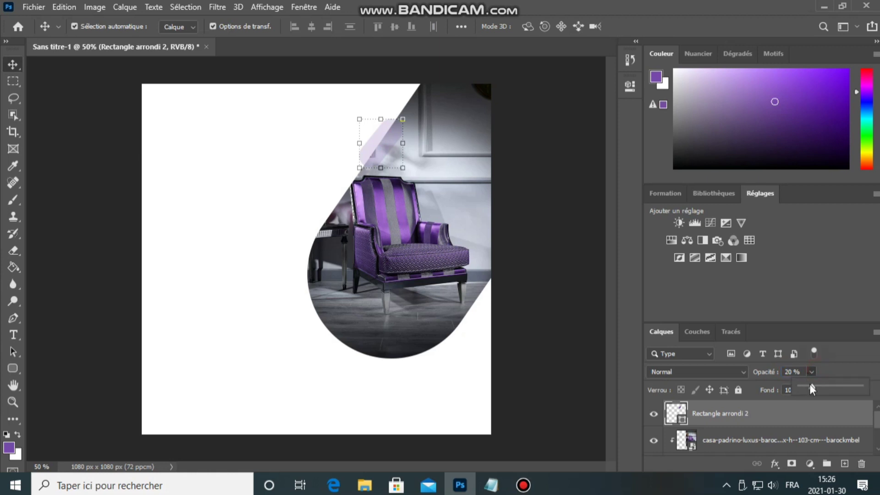
{"action": "left_click_drag", "start_coordinate": [828, 384], "coordinate": [838, 386]}
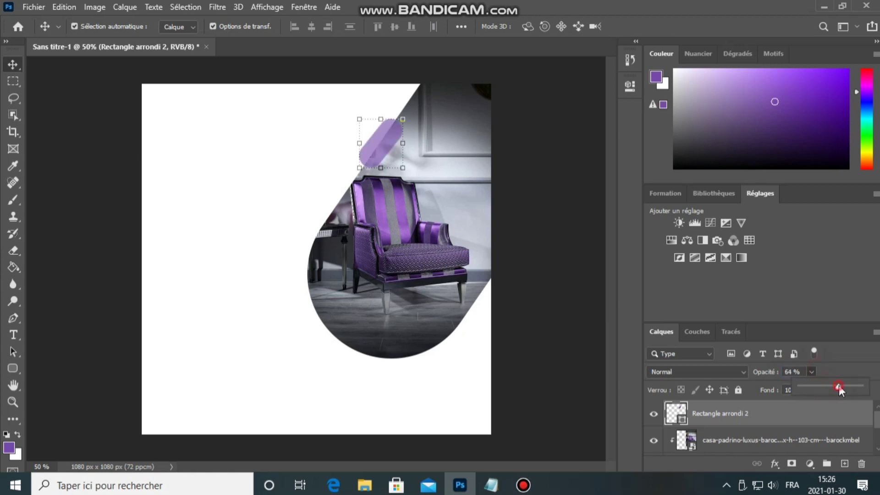
Rotate the small pill a further -3.4° or so to follow the photo's slanted edge, then hide the transform controls.
{"action": "left_click", "coordinate": [416, 120]}
{"action": "left_click_drag", "start_coordinate": [417, 121], "coordinate": [419, 115]}
{"action": "left_click", "coordinate": [718, 26]}
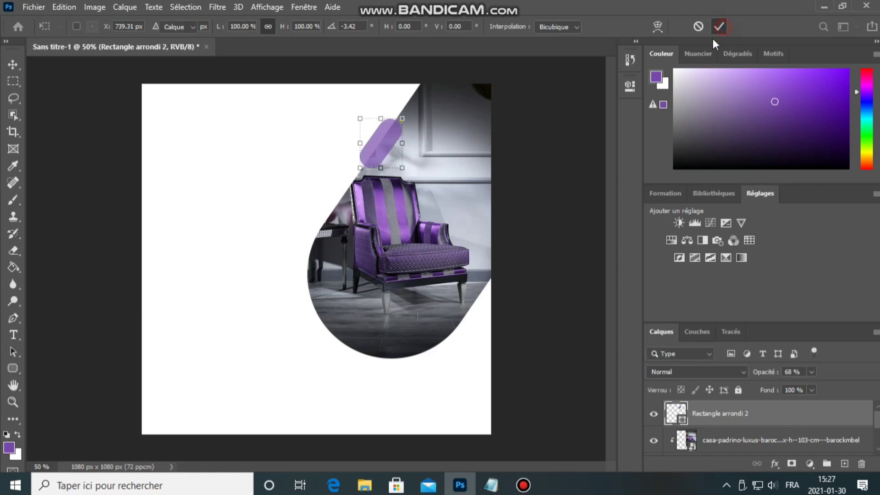
{"action": "left_click", "coordinate": [231, 26]}
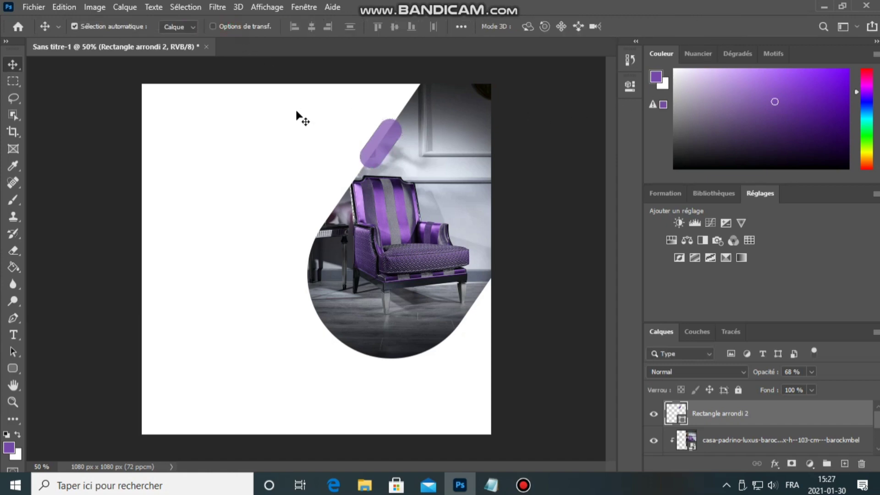
Duplicate the small translucent pill layer and place the copy over the photo's lower slanted edge.
{"action": "right_click", "coordinate": [728, 415]}
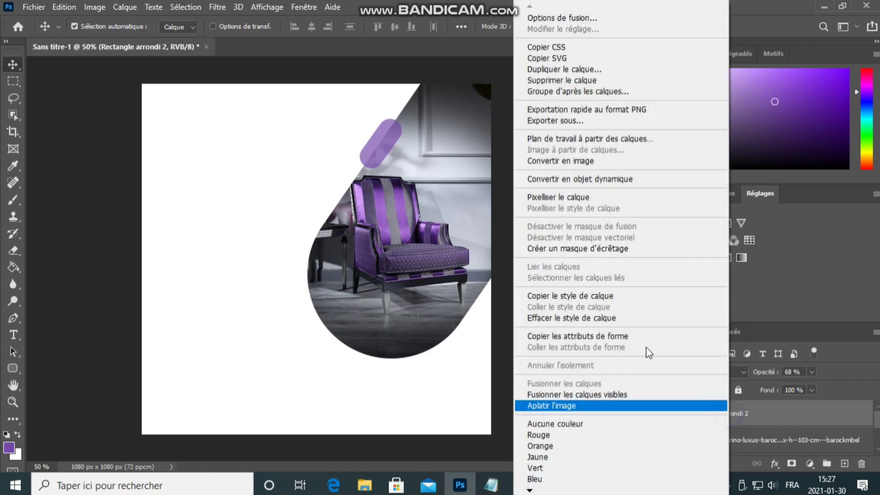
{"action": "left_click", "coordinate": [555, 69]}
{"action": "left_click", "coordinate": [539, 128]}
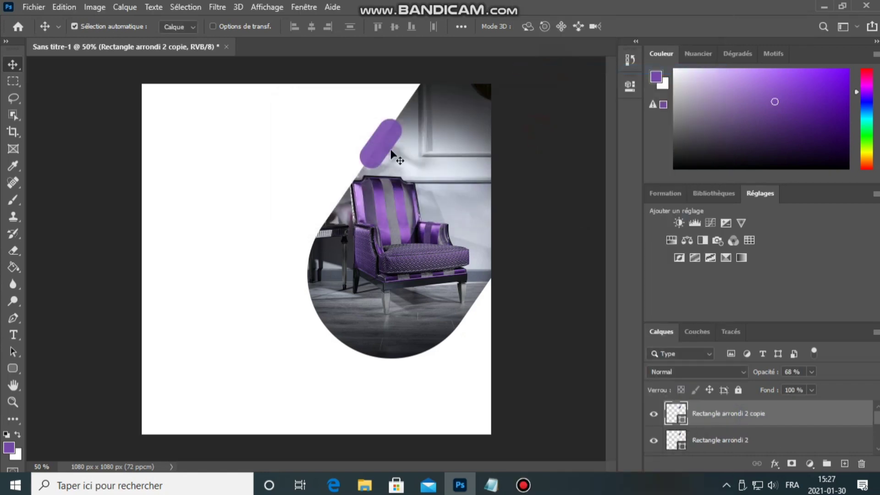
{"action": "left_click_drag", "start_coordinate": [375, 144], "coordinate": [454, 319]}
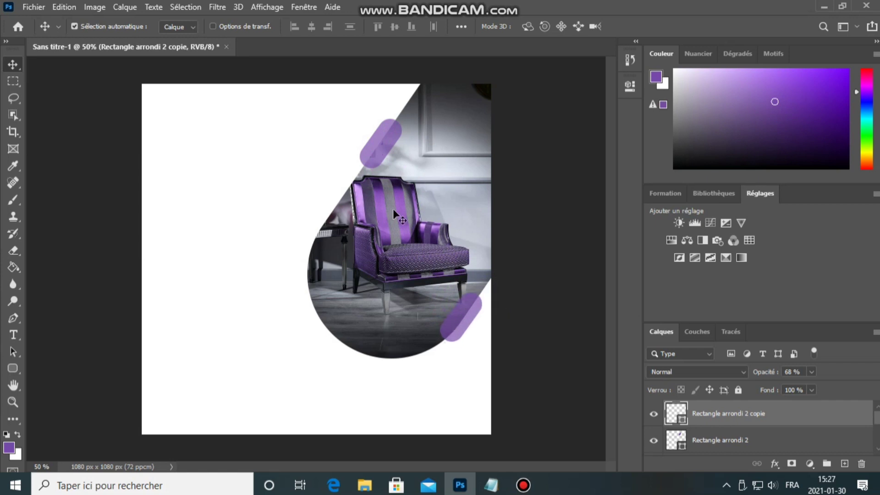
Scale the pill copy to about 82%, then by a further 94%, keeping it on the lower slanted edge, and hide the transform controls.
{"action": "left_click_drag", "start_coordinate": [481, 292], "coordinate": [475, 301]}
{"action": "left_click_drag", "start_coordinate": [461, 334], "coordinate": [465, 325]}
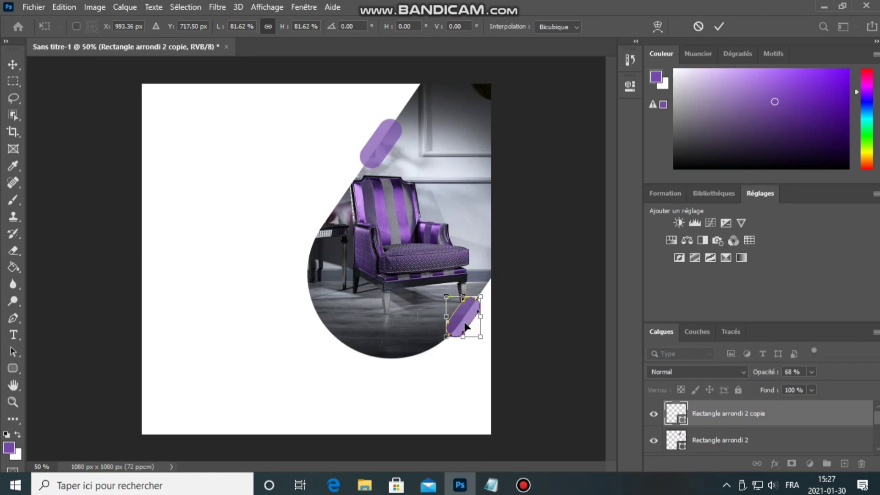
{"action": "left_click", "coordinate": [719, 27]}
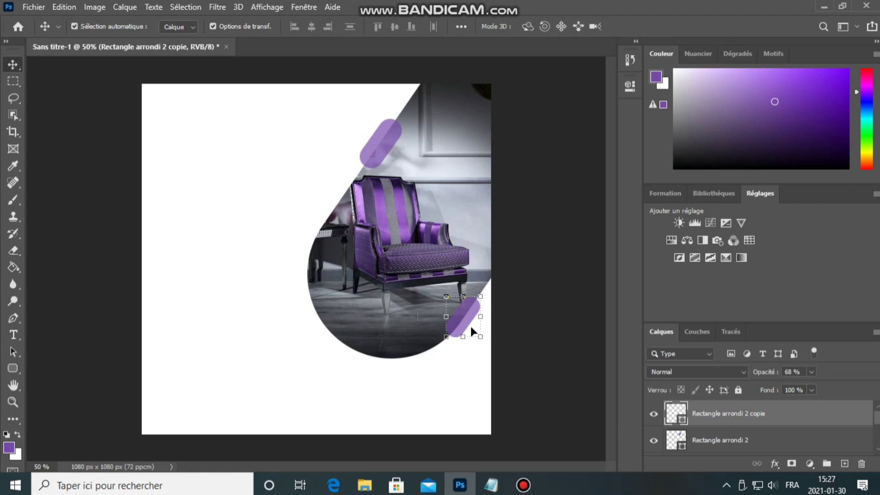
{"action": "left_click_drag", "start_coordinate": [471, 328], "coordinate": [451, 306]}
{"action": "left_click", "coordinate": [719, 26]}
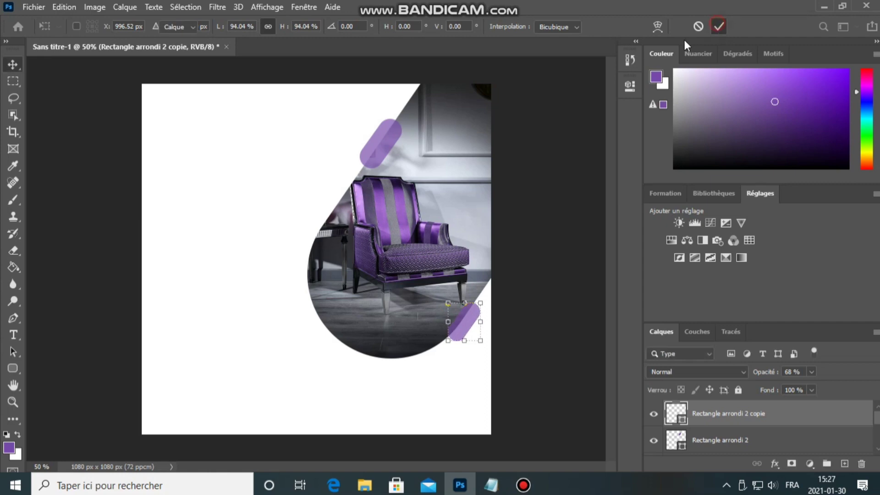
{"action": "left_click", "coordinate": [269, 24]}
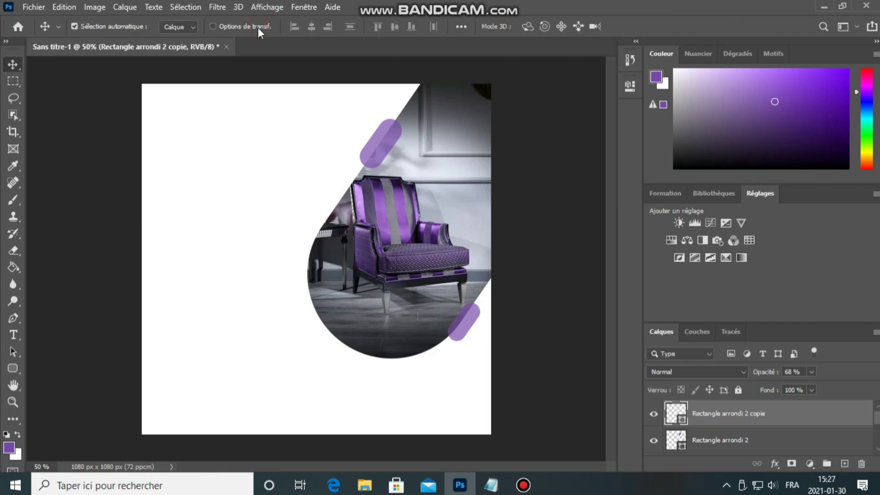
Duplicate the lower pill layer and place the new copy in the white area below the photo.
{"action": "right_click", "coordinate": [746, 415]}
{"action": "left_click", "coordinate": [582, 68]}
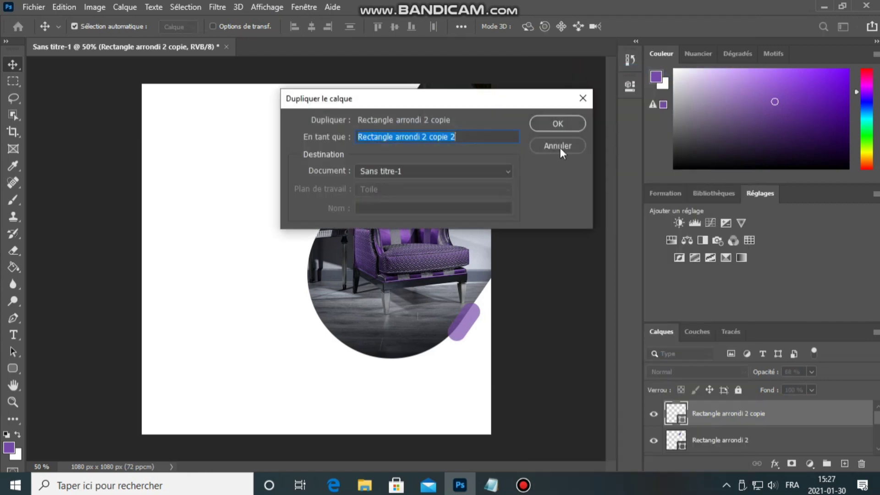
{"action": "left_click", "coordinate": [563, 125]}
{"action": "left_click_drag", "start_coordinate": [480, 323], "coordinate": [434, 394]}
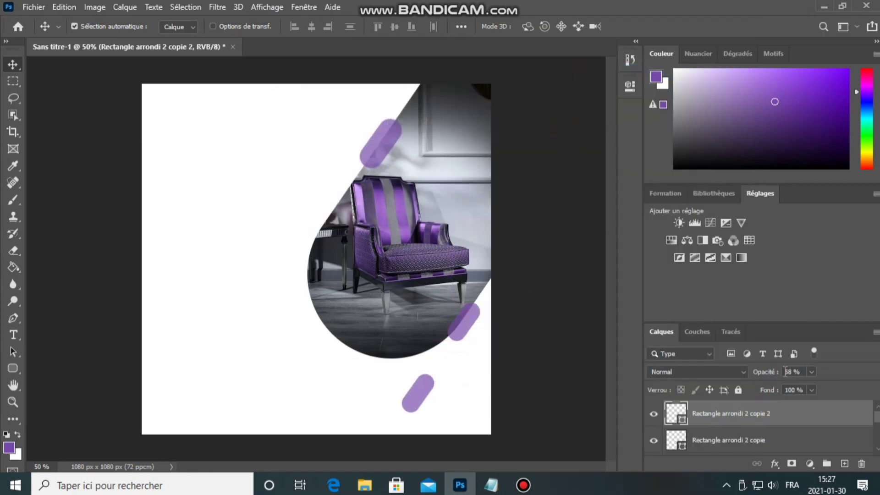
Set the new pill's opacity to 100% and enlarge it slightly below the photo's rounded end.
{"action": "type", "text": "100"}
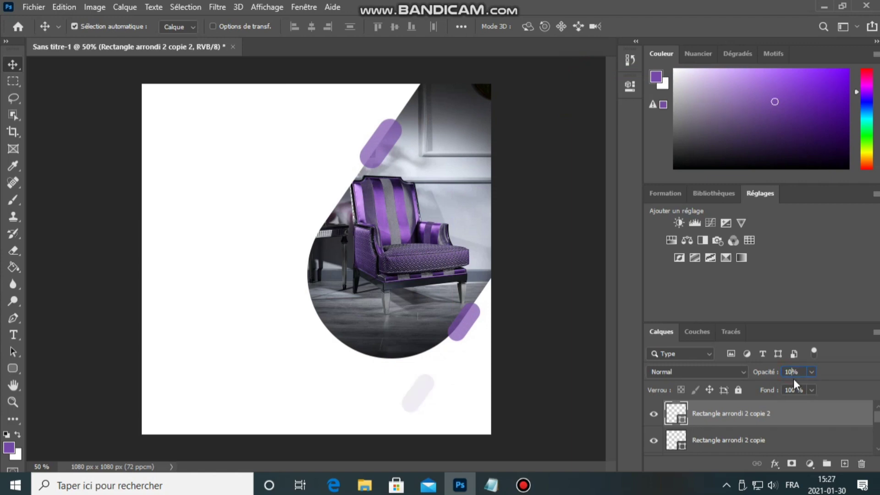
{"action": "key", "text": "Return"}
{"action": "left_click", "coordinate": [250, 28]}
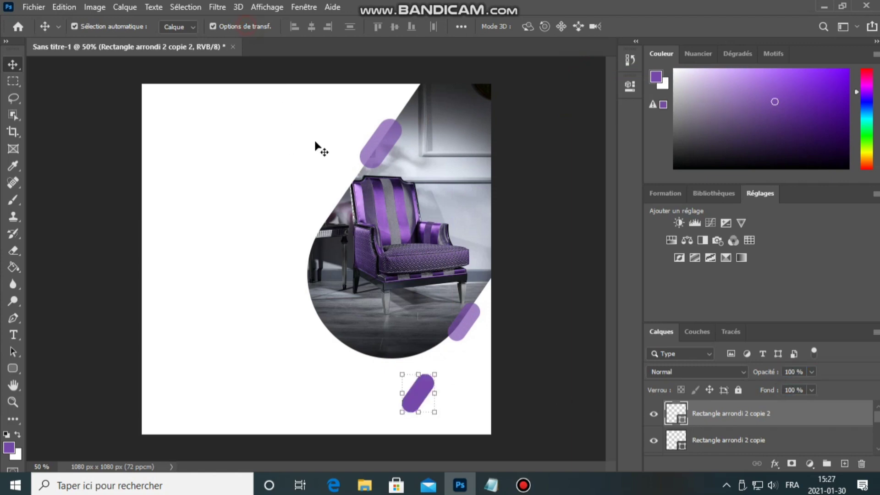
{"action": "left_click_drag", "start_coordinate": [437, 374], "coordinate": [464, 360]}
{"action": "left_click", "coordinate": [720, 26]}
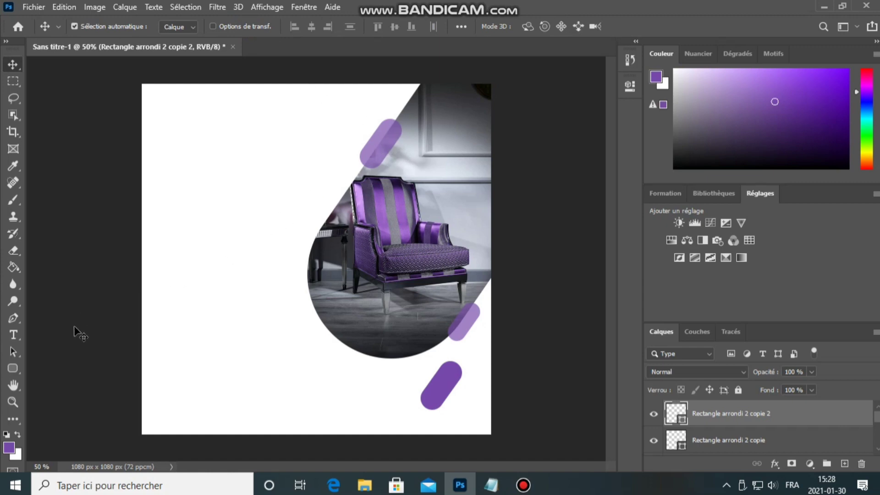
Draw a circle about 236 by 240 px in the white area and fill it with purple 905abb sampled from the armchair.
{"action": "left_click_drag", "start_coordinate": [20, 370], "coordinate": [61, 389]}
{"action": "left_click_drag", "start_coordinate": [279, 165], "coordinate": [202, 242]}
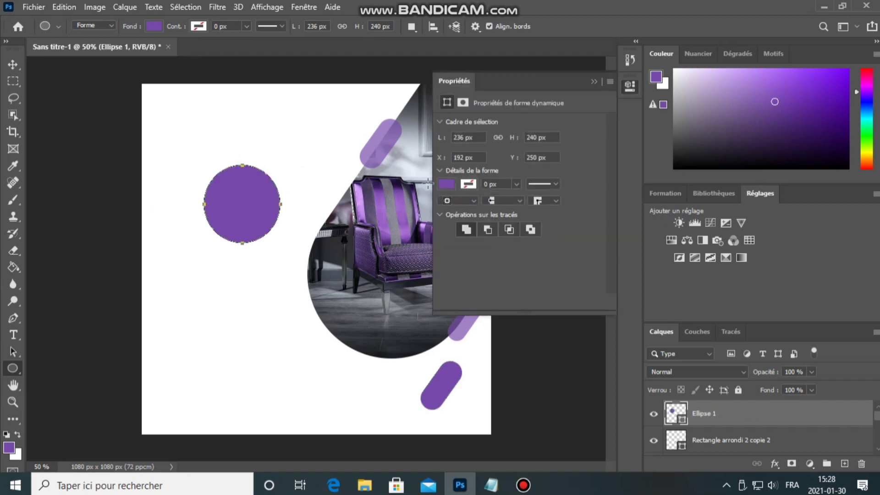
{"action": "left_click", "coordinate": [446, 184]}
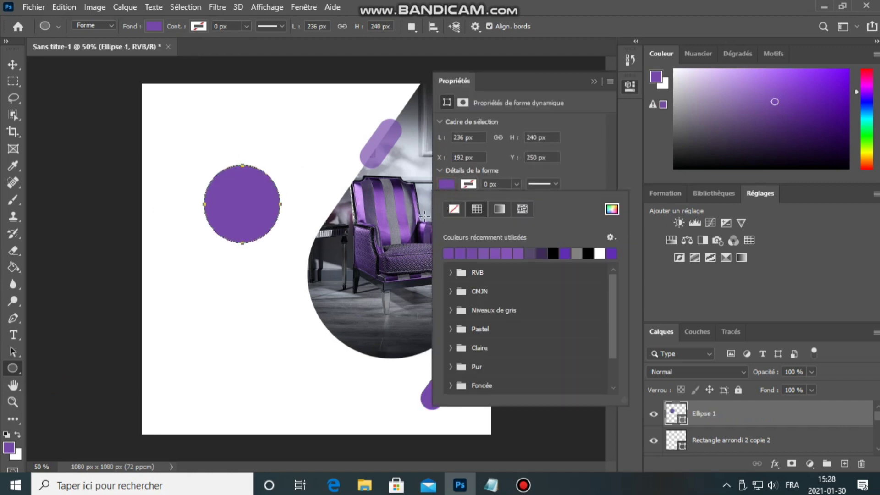
{"action": "left_click", "coordinate": [612, 210]}
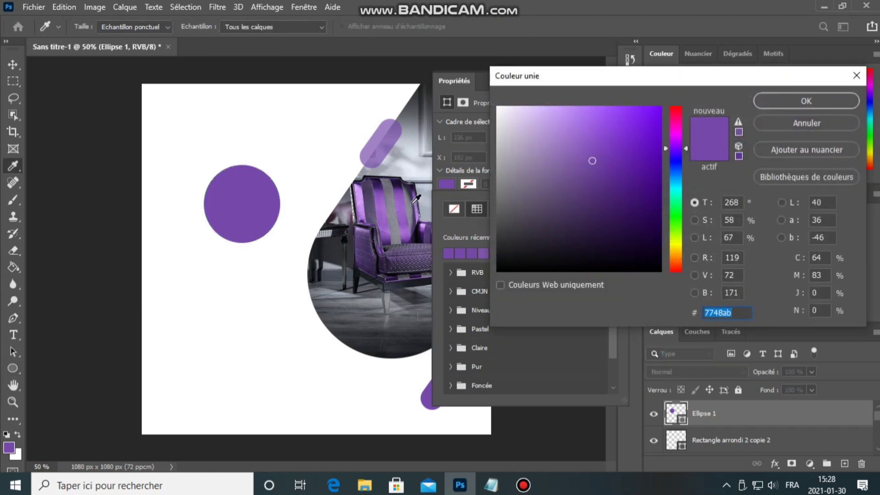
{"action": "left_click", "coordinate": [403, 204]}
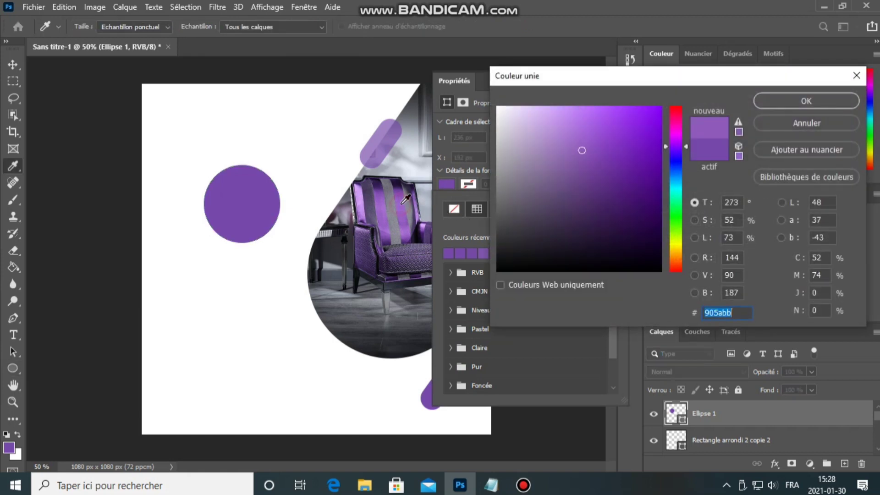
{"action": "left_click", "coordinate": [806, 101]}
{"action": "left_click", "coordinate": [592, 81]}
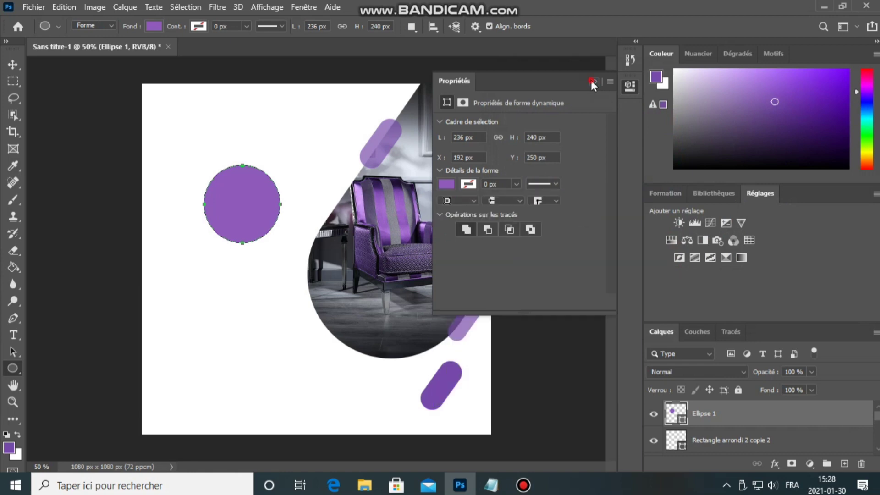
{"action": "left_click", "coordinate": [592, 81]}
Scale the purple circle to about 86% and place it over the photo's lower rounded edge, opposite the pills.
{"action": "left_click", "coordinate": [15, 63]}
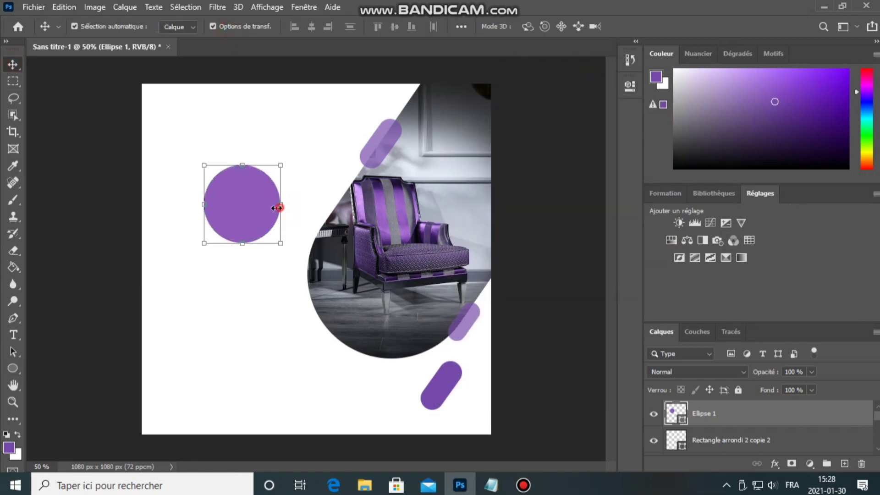
{"action": "left_click_drag", "start_coordinate": [281, 223], "coordinate": [332, 348]}
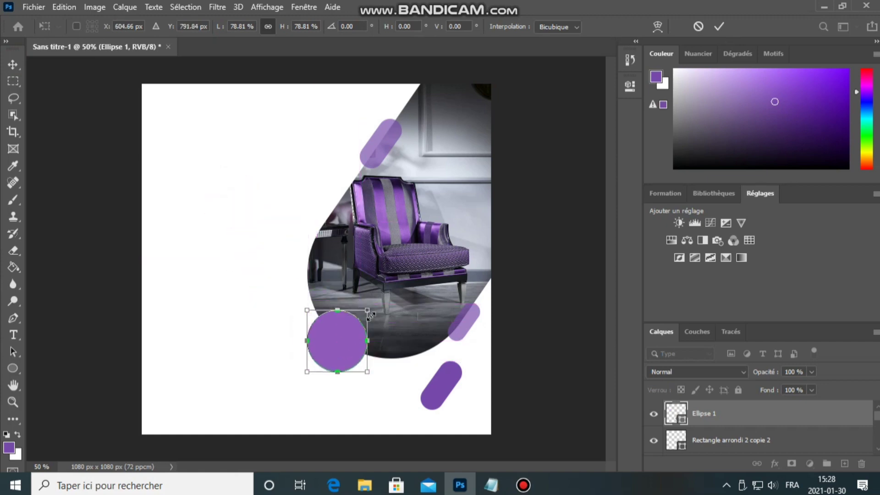
{"action": "left_click_drag", "start_coordinate": [368, 311], "coordinate": [370, 301]}
{"action": "left_click_drag", "start_coordinate": [344, 340], "coordinate": [340, 351]}
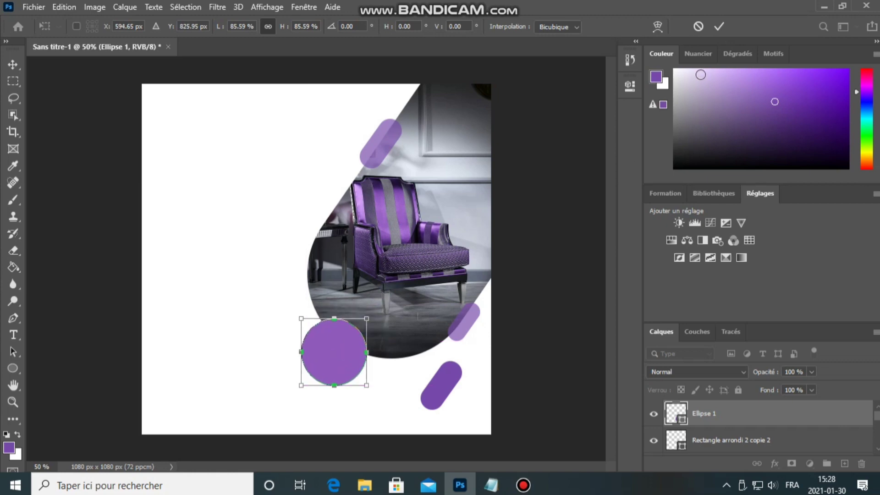
{"action": "left_click", "coordinate": [719, 27]}
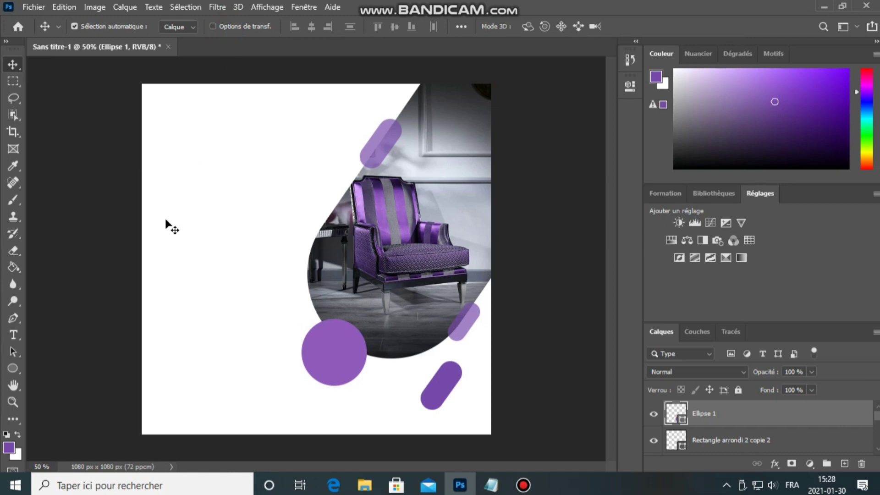
Add a two-line text reading "50%" and "OFF" in the white area beside the photo.
{"action": "left_click", "coordinate": [15, 337]}
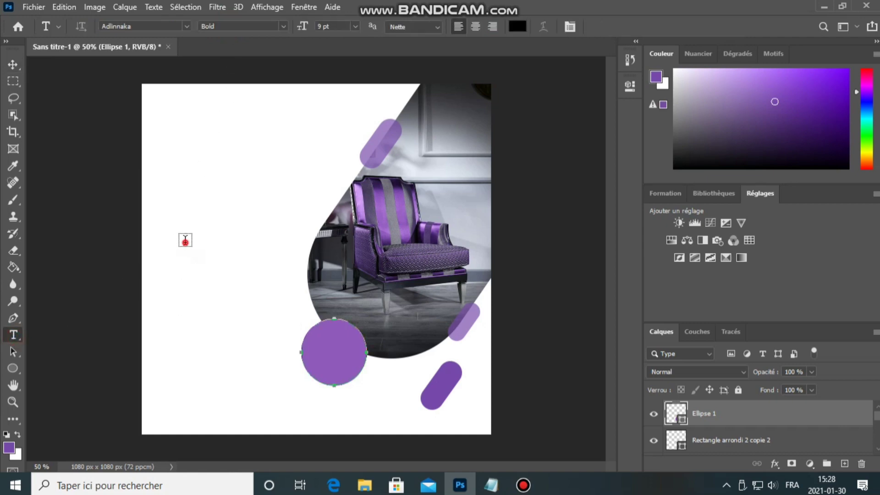
{"action": "left_click", "coordinate": [184, 241]}
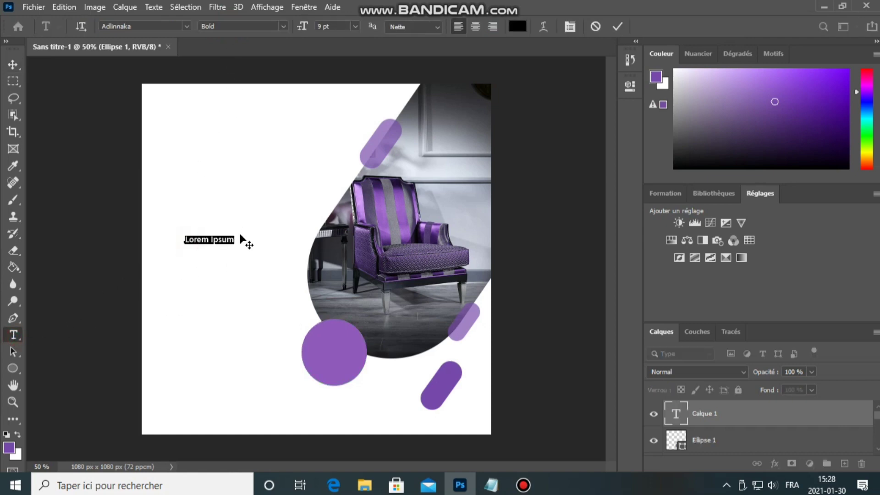
{"action": "type", "text": "50"}
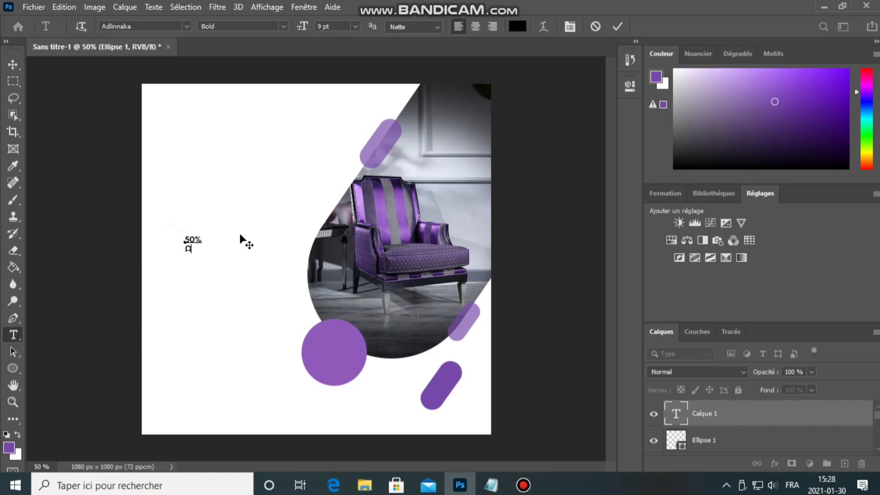
{"action": "type", "text": "FF"}
Set the colour of the whole "50% OFF" text to white (ffffff).
{"action": "mouse_move", "coordinate": [183, 237]}
{"action": "left_mouse_down"}
{"action": "mouse_move", "coordinate": [204, 252]}
{"action": "mouse_move", "coordinate": [196, 243]}
{"action": "left_mouse_up"}
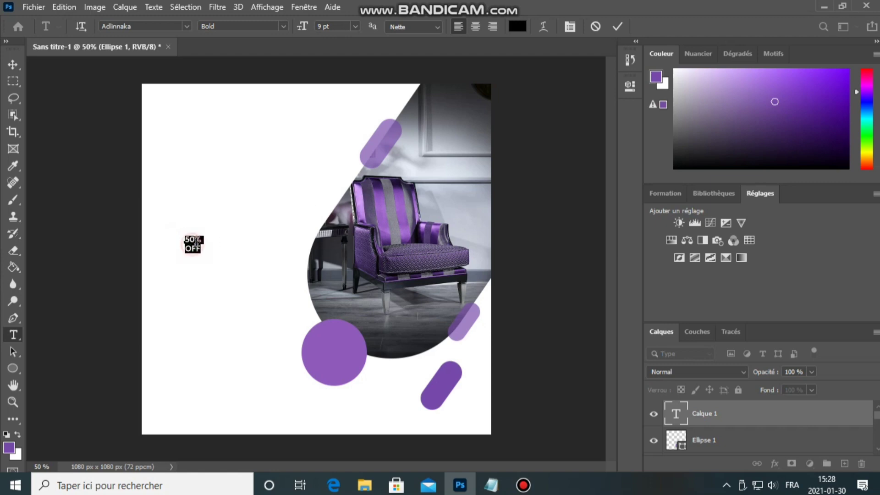
{"action": "left_click", "coordinate": [517, 26]}
{"action": "left_click_drag", "start_coordinate": [526, 120], "coordinate": [463, 99]}
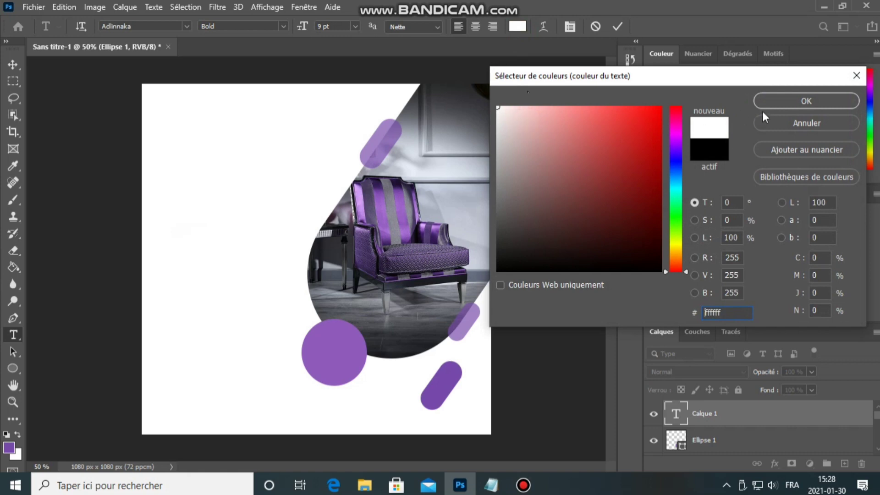
{"action": "left_click", "coordinate": [783, 101]}
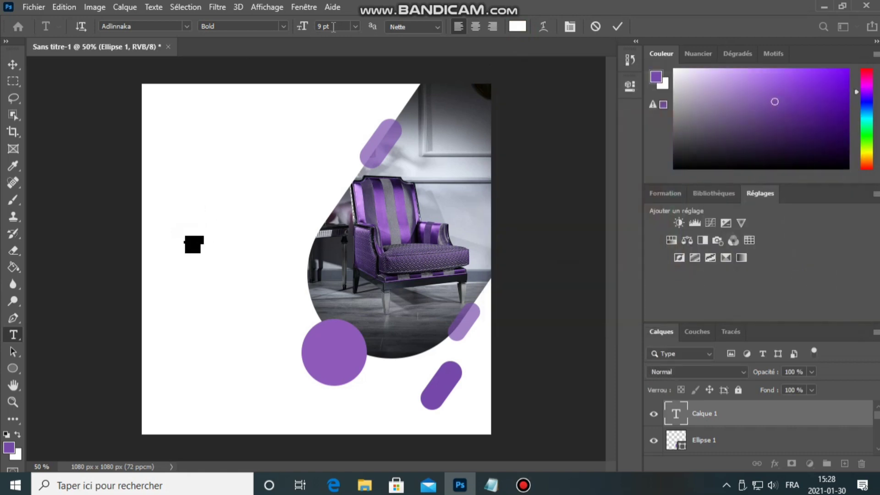
Increase the "50% OFF" text size to 23 pt and centre the text on the purple circle.
{"action": "key", "text": "Up"}
{"action": "key", "text": "Up"}
{"action": "key", "text": "Up"}
{"action": "key", "text": "Up"}
{"action": "key", "text": "Up"}
{"action": "key", "text": "Up"}
{"action": "key", "text": "Up"}
{"action": "key", "text": "Up"}
{"action": "key", "text": "Up"}
{"action": "key", "text": "Up"}
{"action": "key", "text": "Up"}
{"action": "key", "text": "Up"}
{"action": "key", "text": "Up"}
{"action": "key", "text": "Up"}
{"action": "left_click_drag", "start_coordinate": [226, 291], "coordinate": [354, 397]}
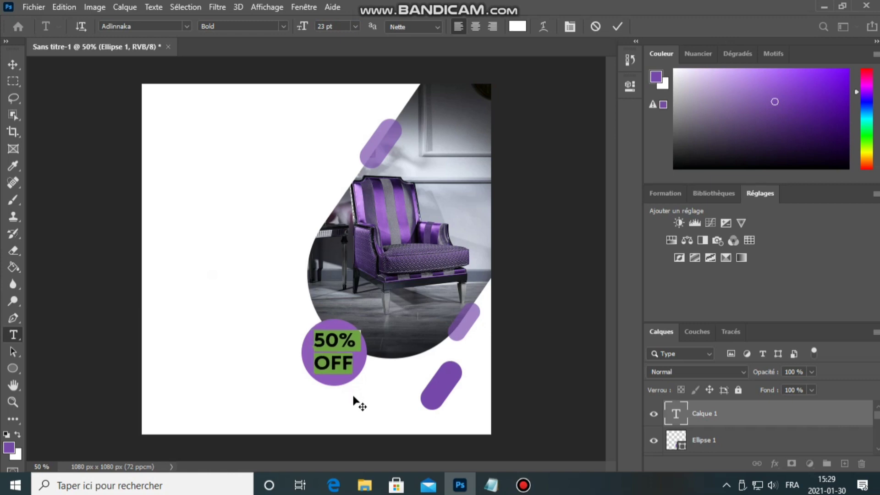
{"action": "left_click", "coordinate": [618, 27]}
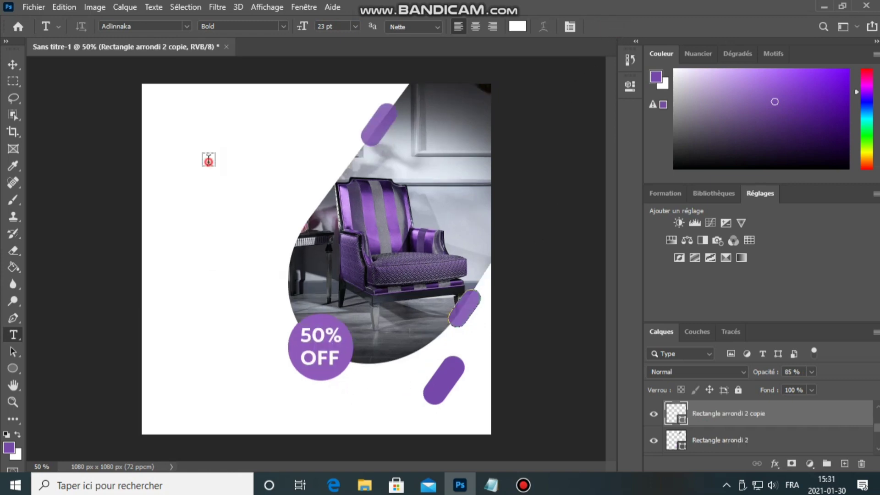
Add the text "LOGO" in black (000000) in the upper white area beside the photo's slanted edge.
{"action": "left_click", "coordinate": [208, 161]}
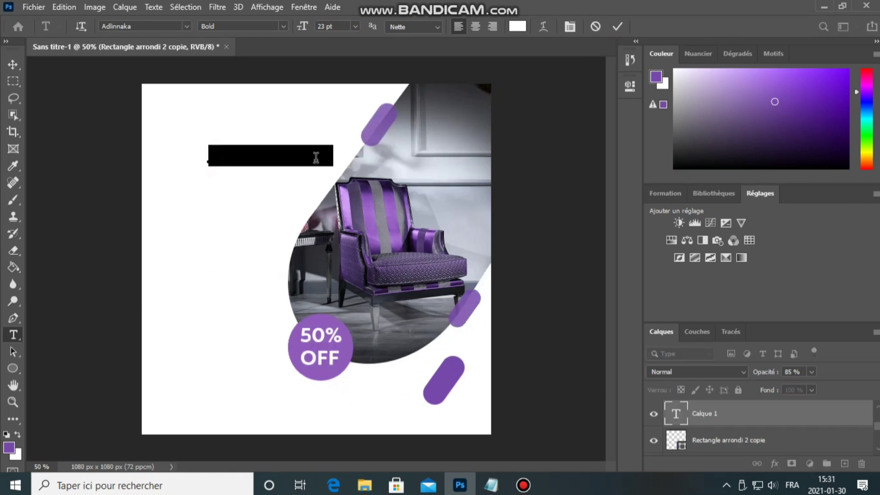
{"action": "key", "text": "BackSpace"}
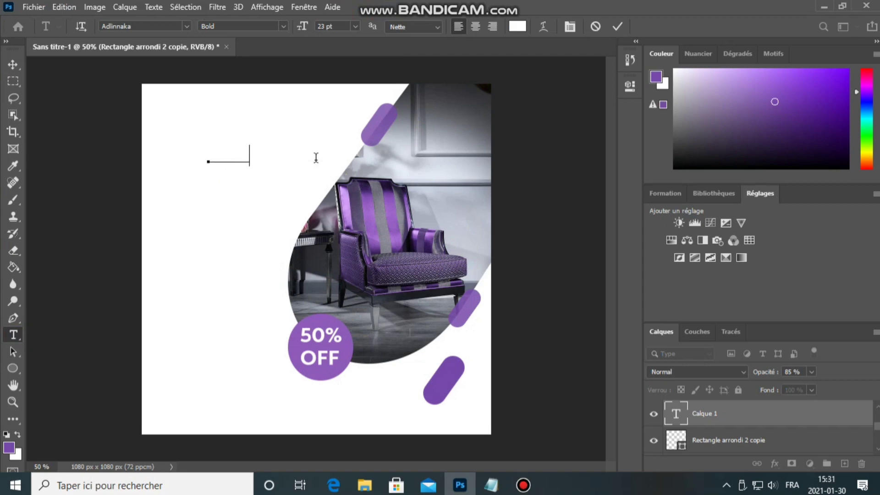
{"action": "double_click", "coordinate": [248, 158]}
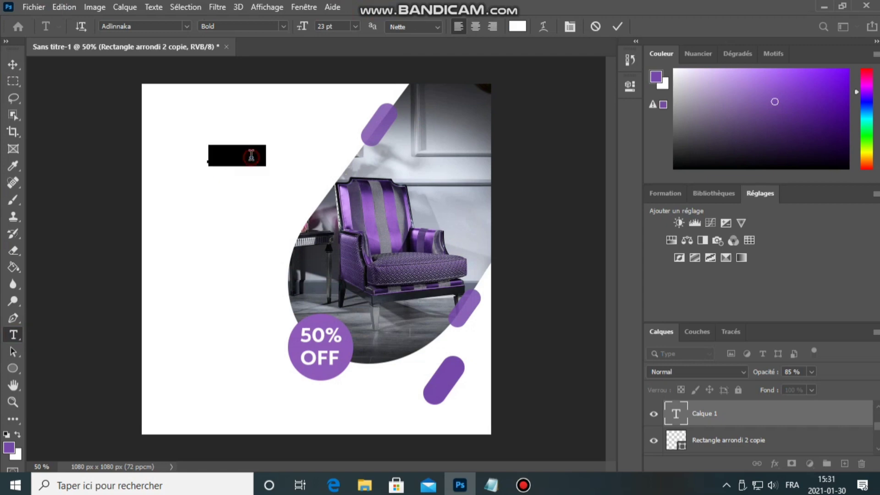
{"action": "left_click", "coordinate": [518, 26]}
{"action": "type", "text": "000000"}
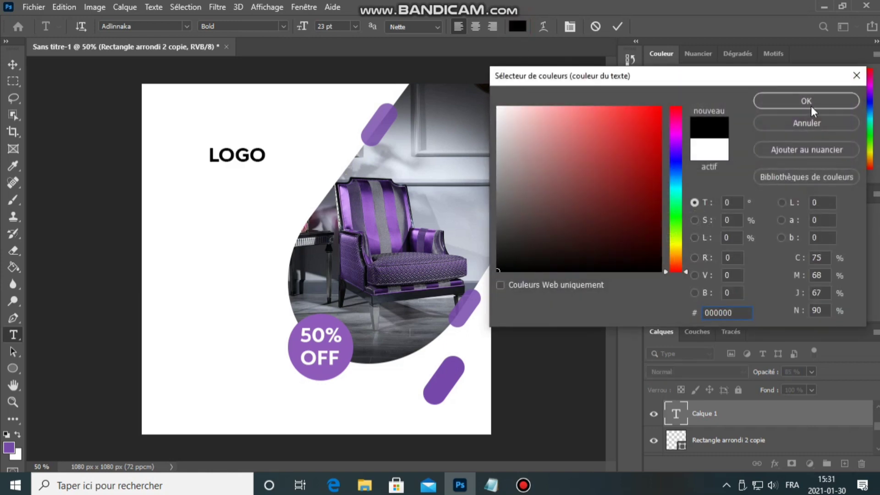
{"action": "left_click", "coordinate": [813, 108]}
{"action": "left_click_drag", "start_coordinate": [245, 198], "coordinate": [262, 195]}
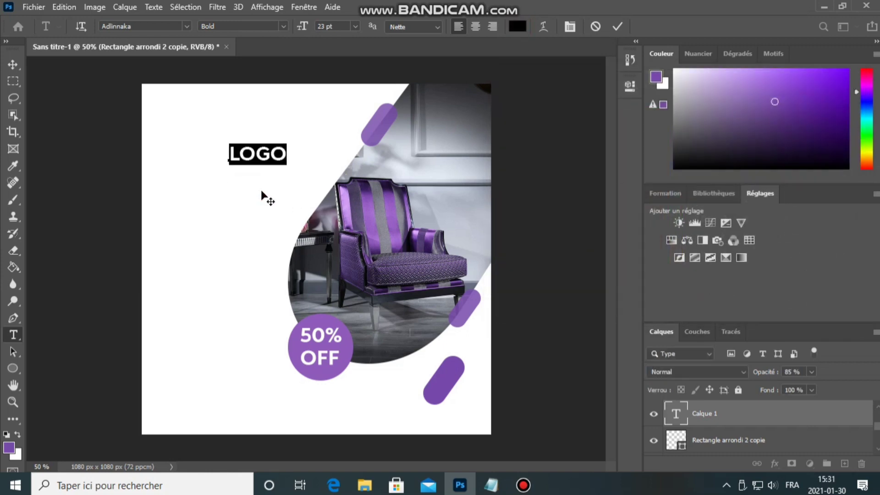
{"action": "left_click", "coordinate": [617, 27]}
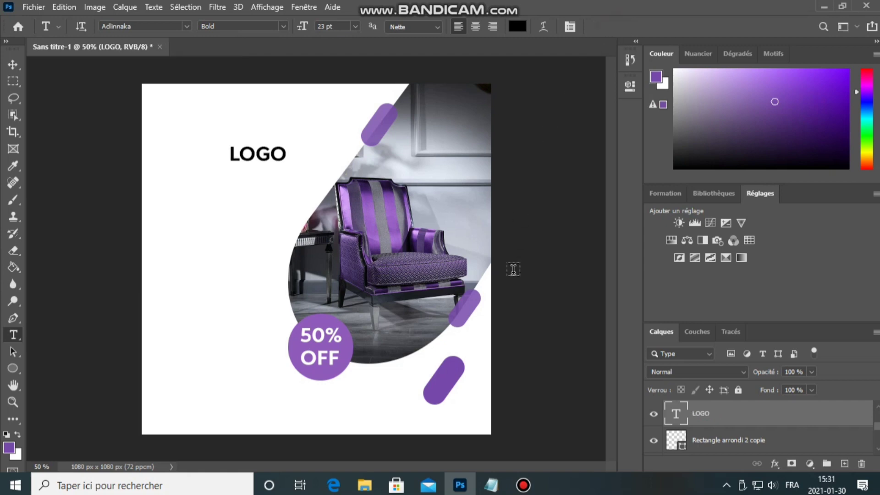
Place the sofa drawing canapé-dessin-png-2 from File Explorer into the design, scaled to about 32.5% just below the "LOGO" text.
{"action": "left_click", "coordinate": [365, 485]}
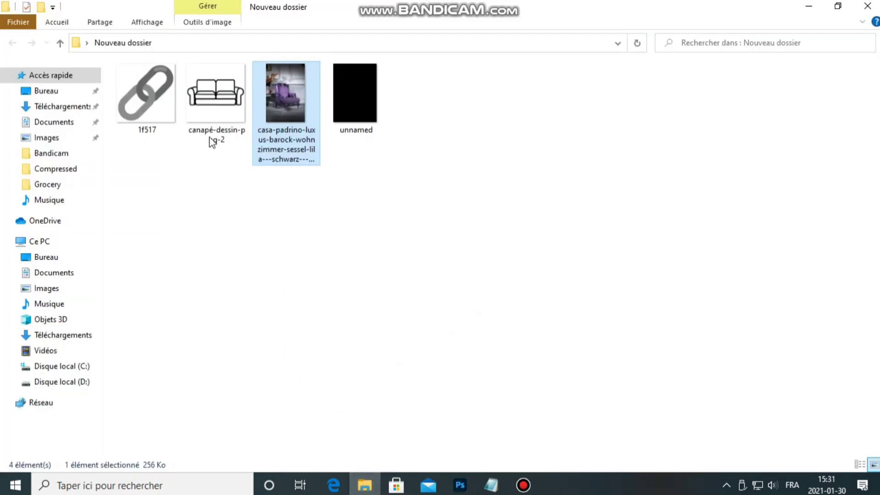
{"action": "mouse_move", "coordinate": [213, 142]}
{"action": "left_mouse_down"}
{"action": "mouse_move", "coordinate": [232, 141]}
{"action": "mouse_move", "coordinate": [470, 412]}
{"action": "mouse_move", "coordinate": [463, 488]}
{"action": "mouse_move", "coordinate": [317, 289]}
{"action": "left_mouse_up"}
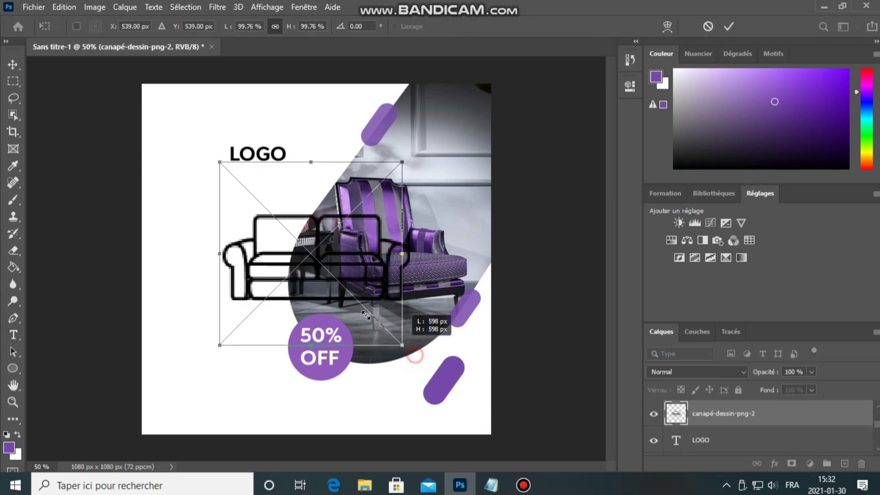
{"action": "left_click_drag", "start_coordinate": [365, 315], "coordinate": [283, 225]}
{"action": "left_click", "coordinate": [727, 28]}
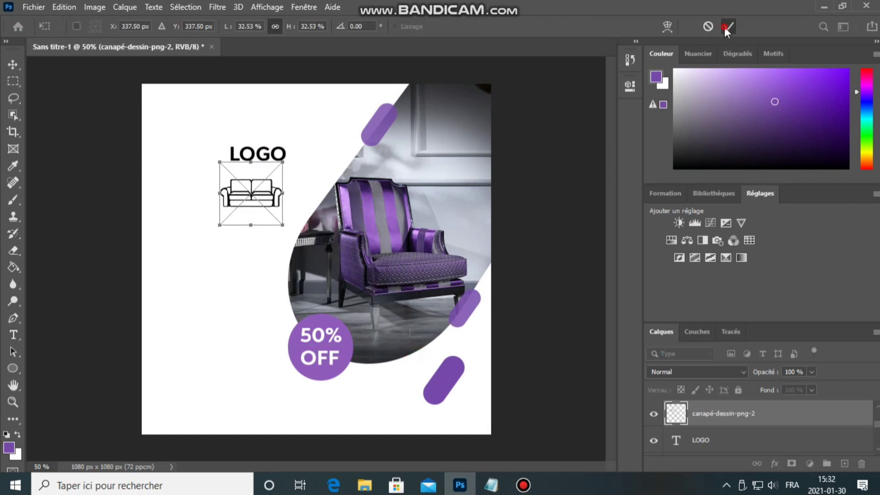
Apply a purple (7d29c0) colour overlay at 100% opacity to the sofa drawing layer.
{"action": "right_click", "coordinate": [729, 415]}
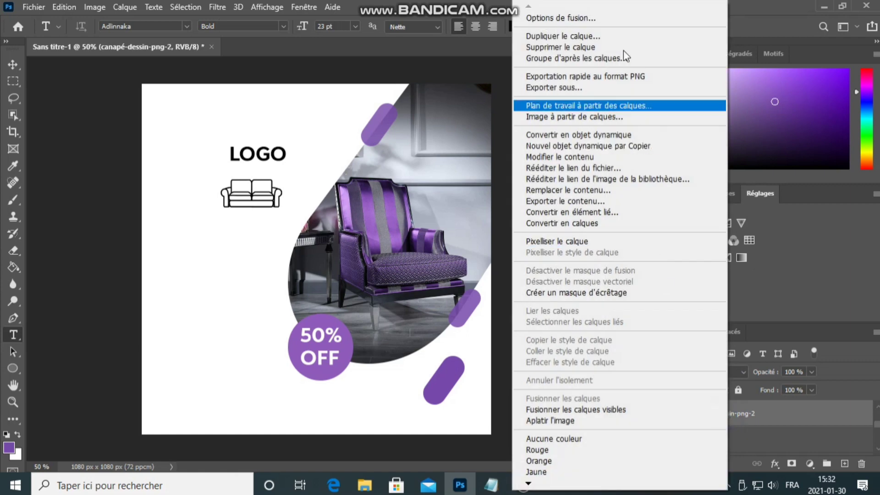
{"action": "left_click", "coordinate": [612, 17]}
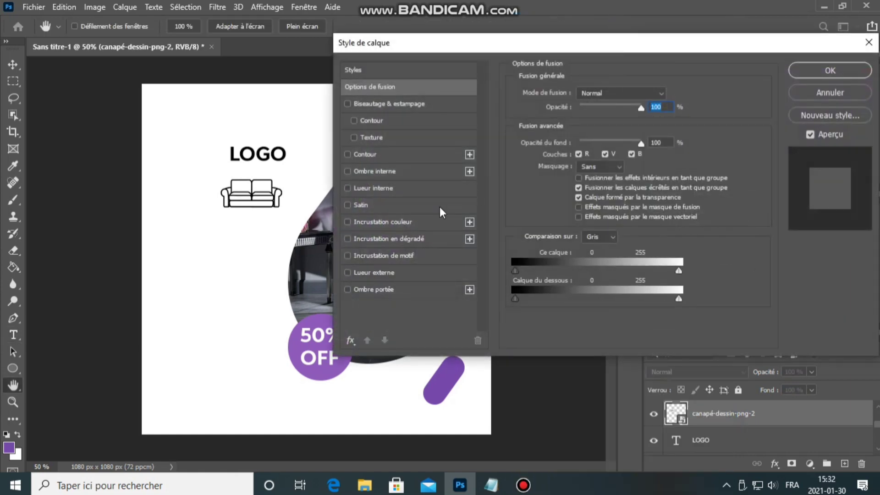
{"action": "left_click", "coordinate": [414, 219]}
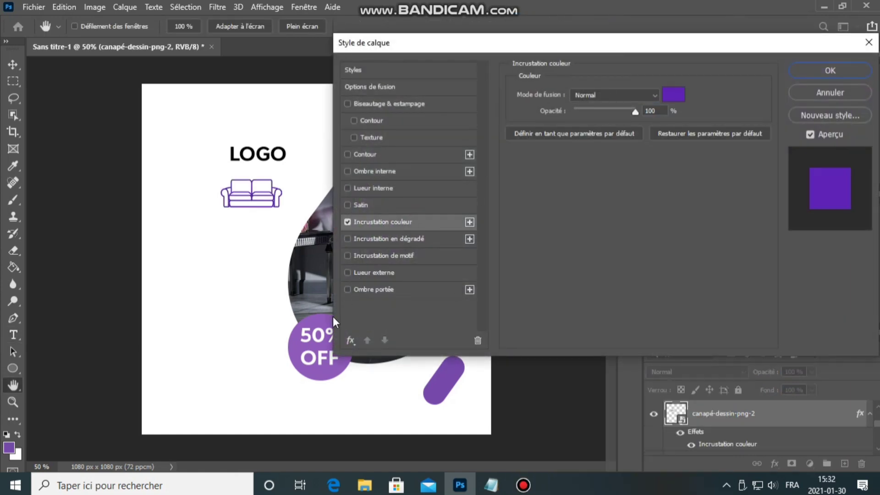
{"action": "left_click", "coordinate": [674, 95]}
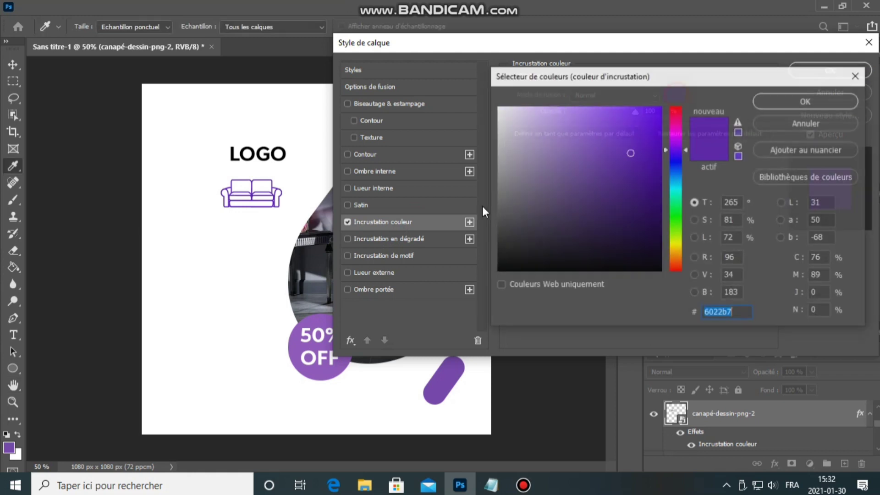
{"action": "left_click", "coordinate": [322, 320]}
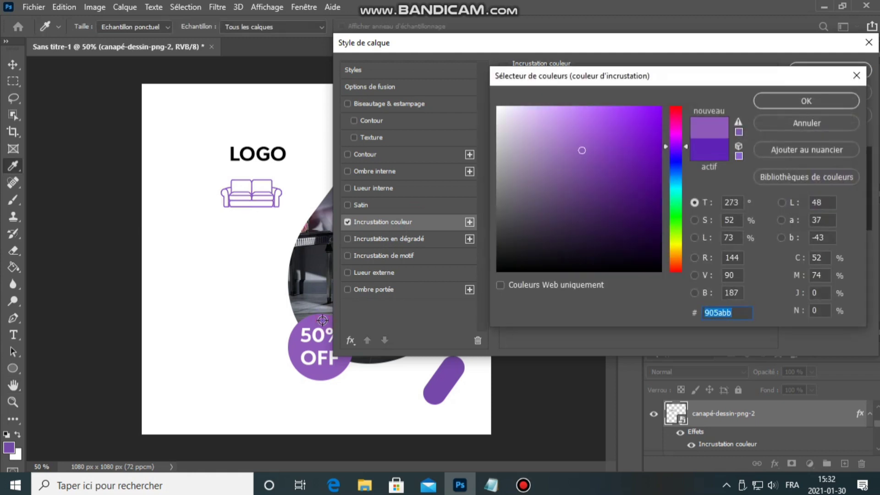
{"action": "left_click", "coordinate": [626, 147]}
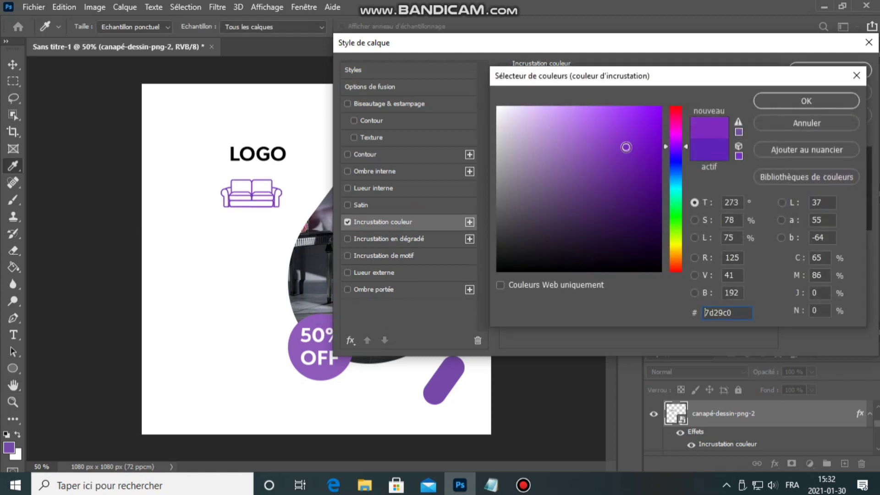
{"action": "left_click", "coordinate": [819, 101]}
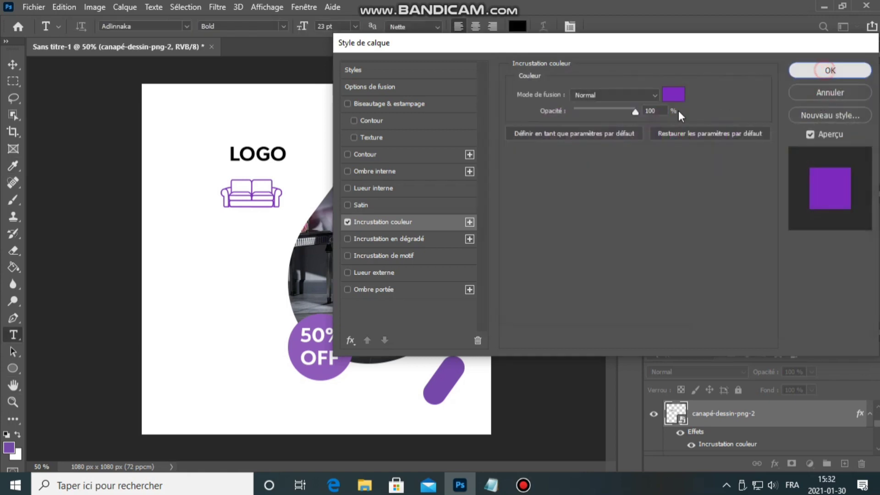
{"action": "left_click", "coordinate": [827, 72]}
Move the purple sofa icon to just before the "LOGO" text and scale it to about 27.5%.
{"action": "left_click", "coordinate": [13, 64]}
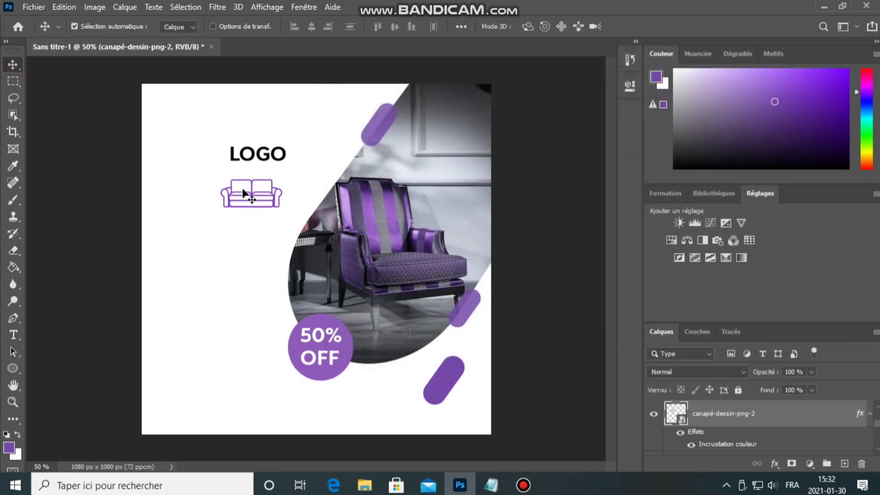
{"action": "left_click_drag", "start_coordinate": [246, 196], "coordinate": [186, 157]}
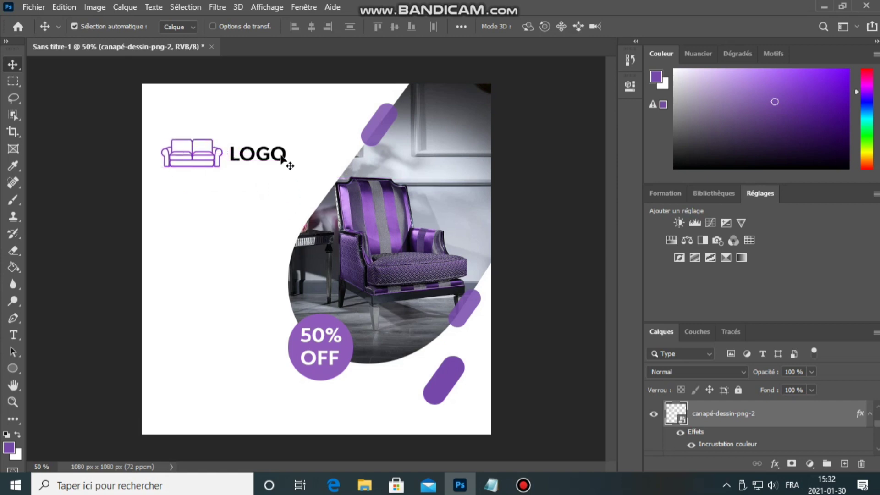
{"action": "left_click", "coordinate": [213, 26]}
{"action": "mouse_move", "coordinate": [225, 169]}
{"action": "left_mouse_down"}
{"action": "mouse_move", "coordinate": [202, 158]}
{"action": "mouse_move", "coordinate": [219, 153]}
{"action": "left_mouse_up"}
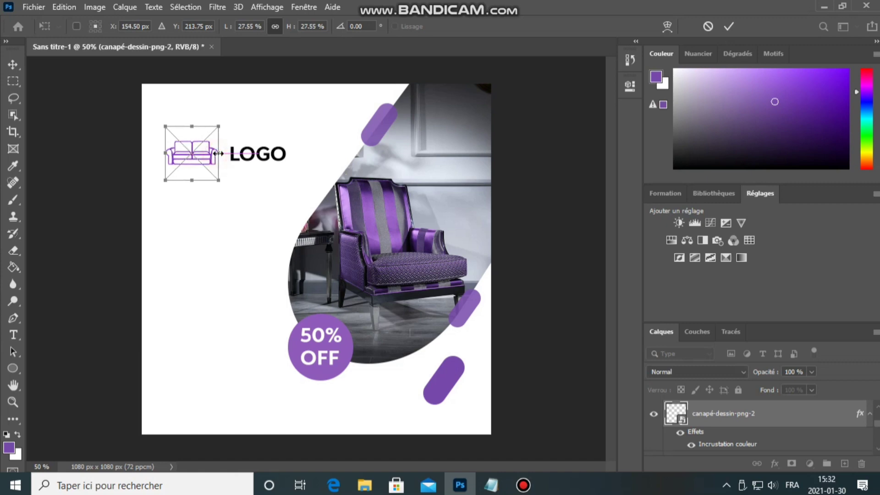
{"action": "left_click", "coordinate": [728, 27]}
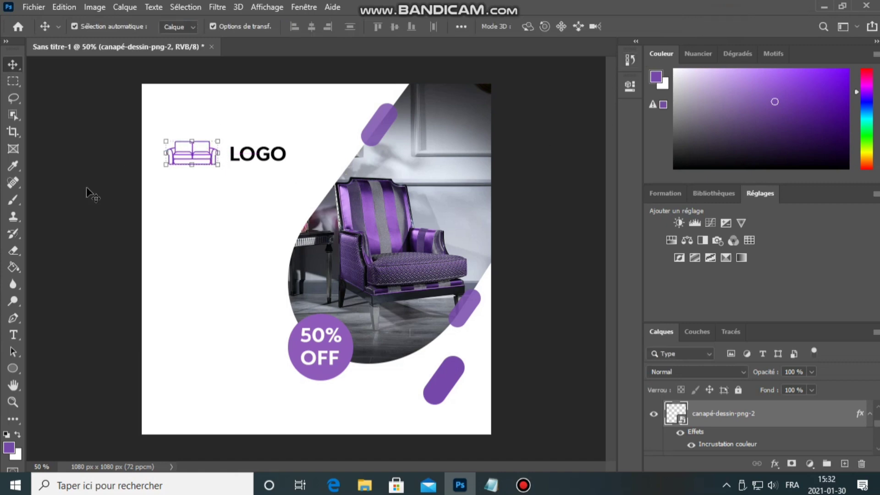
Reduce the "LOGO" text size to 21 pt and move the text closer to the sofa icon.
{"action": "left_click", "coordinate": [13, 335]}
{"action": "left_click", "coordinate": [257, 156]}
{"action": "double_click", "coordinate": [257, 156]}
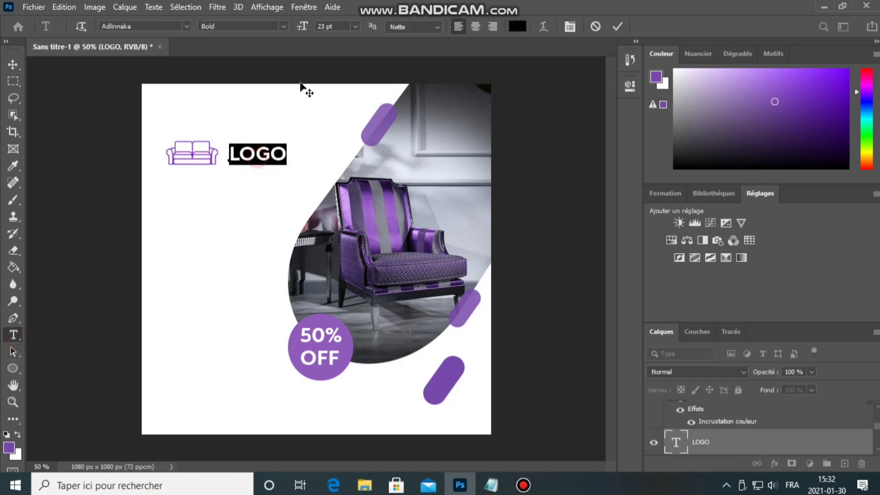
{"action": "left_click", "coordinate": [331, 26]}
{"action": "key", "text": "Down"}
{"action": "key", "text": "Down"}
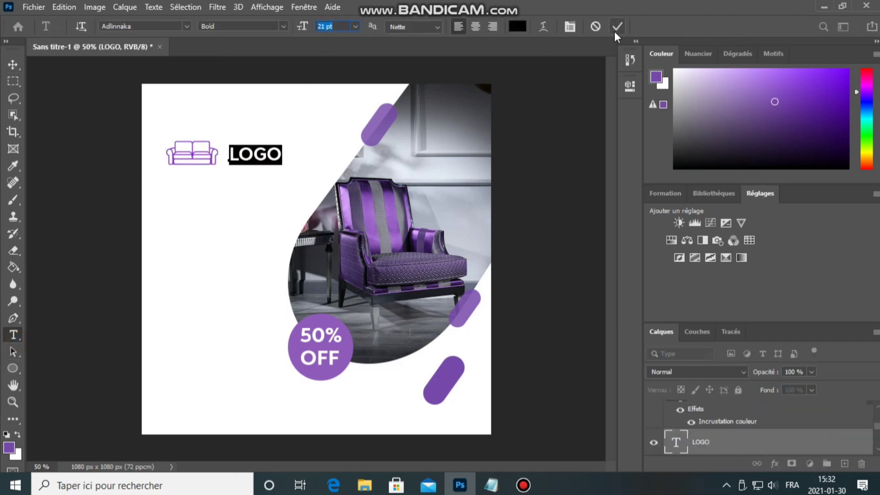
{"action": "left_click", "coordinate": [618, 26]}
{"action": "left_click", "coordinate": [265, 157]}
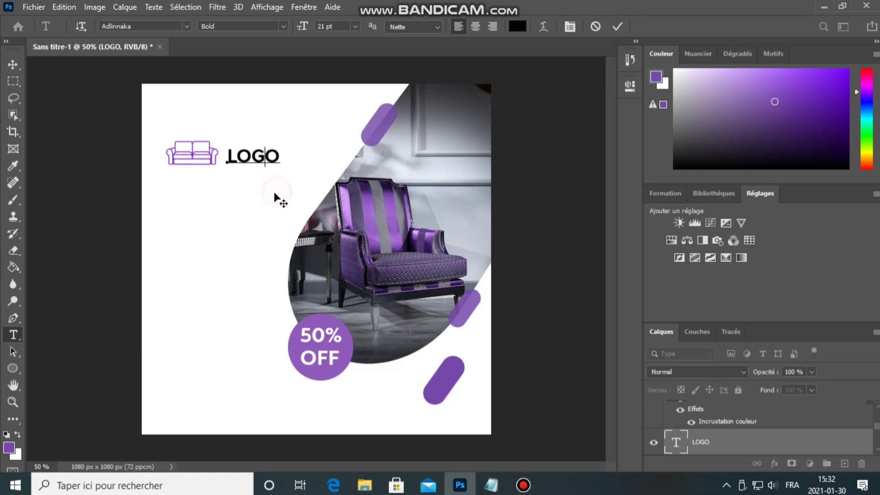
{"action": "left_click_drag", "start_coordinate": [273, 193], "coordinate": [269, 189]}
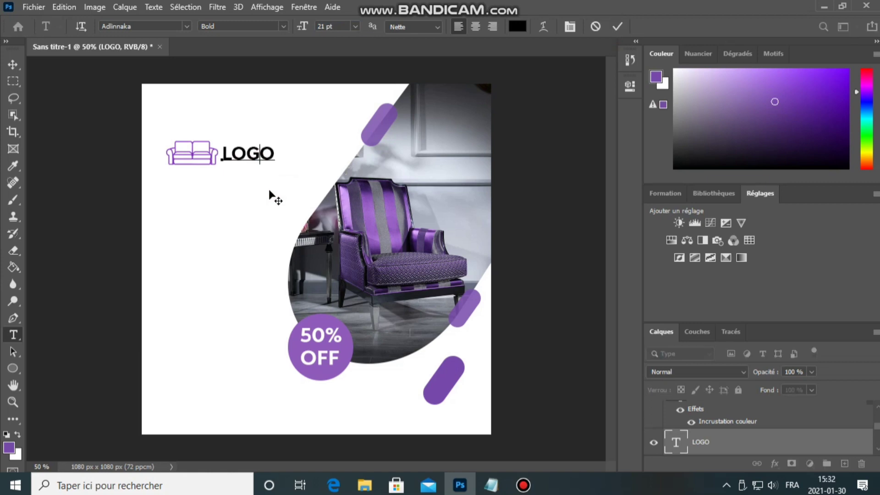
{"action": "left_click", "coordinate": [619, 27]}
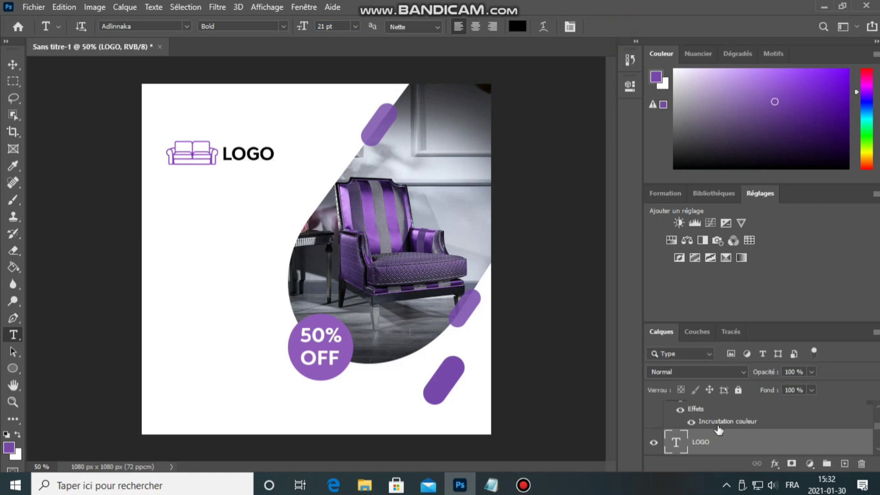
Scale the sofa icon and "LOGO" text together to about 54.6% and move them into the canvas's upper-left corner.
{"action": "scroll", "coordinate": [722, 430], "scroll_direction": "up", "scroll_amount": 1}
{"action": "left_click", "coordinate": [654, 420]}
{"action": "left_click", "coordinate": [654, 419]}
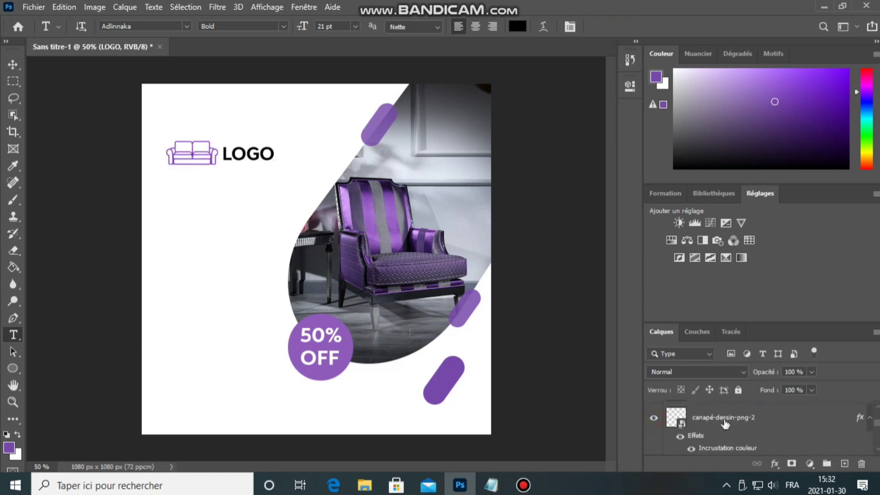
{"action": "scroll", "coordinate": [727, 418], "scroll_direction": "down", "scroll_amount": 1}
{"action": "scroll", "coordinate": [725, 416], "scroll_direction": "up", "scroll_amount": 1}
{"action": "left_click", "coordinate": [725, 416]}
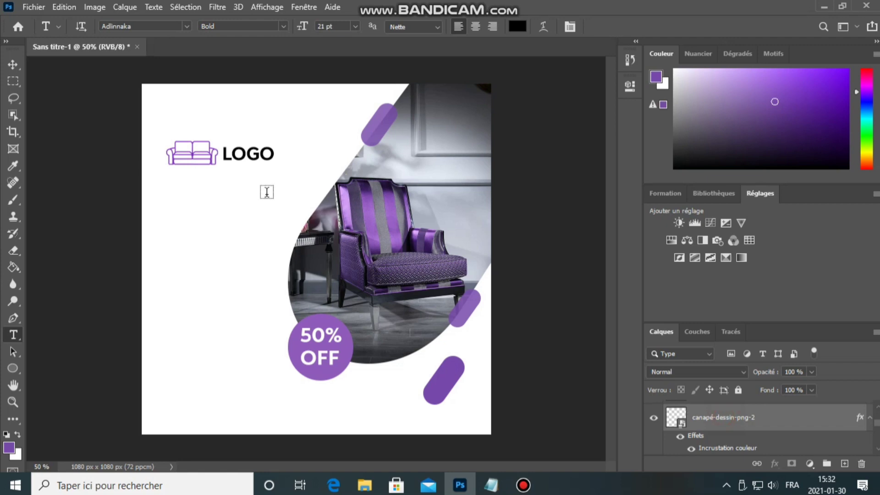
{"action": "left_click", "coordinate": [14, 67]}
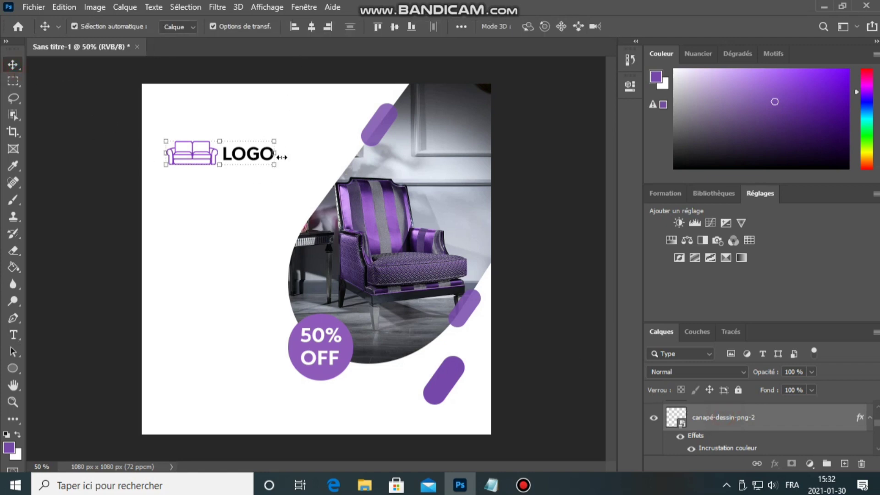
{"action": "left_click_drag", "start_coordinate": [274, 166], "coordinate": [200, 108]}
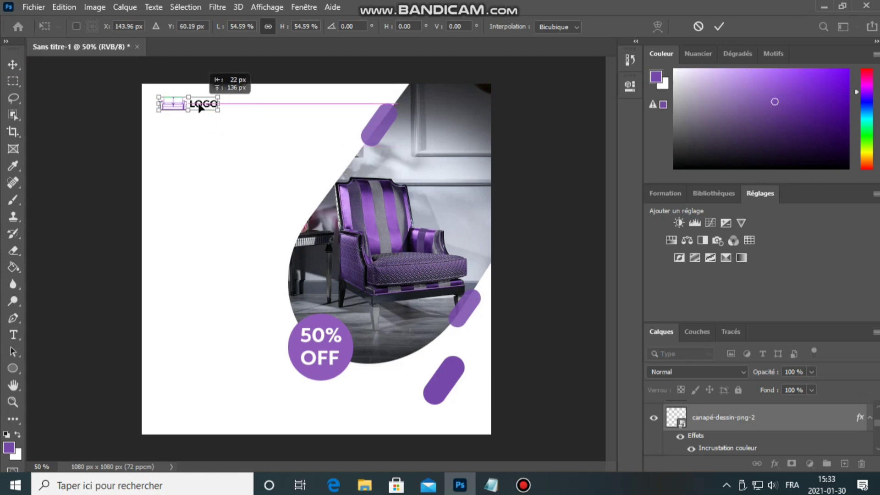
{"action": "left_click", "coordinate": [719, 26]}
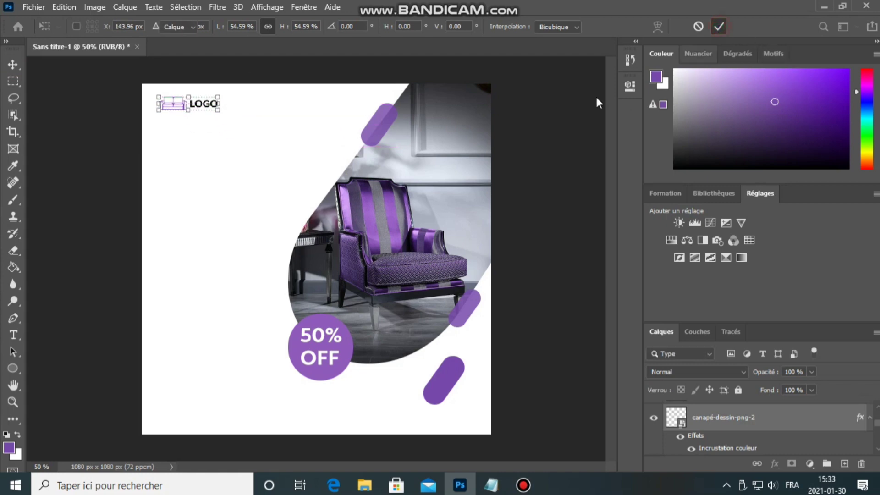
{"action": "left_click", "coordinate": [243, 26]}
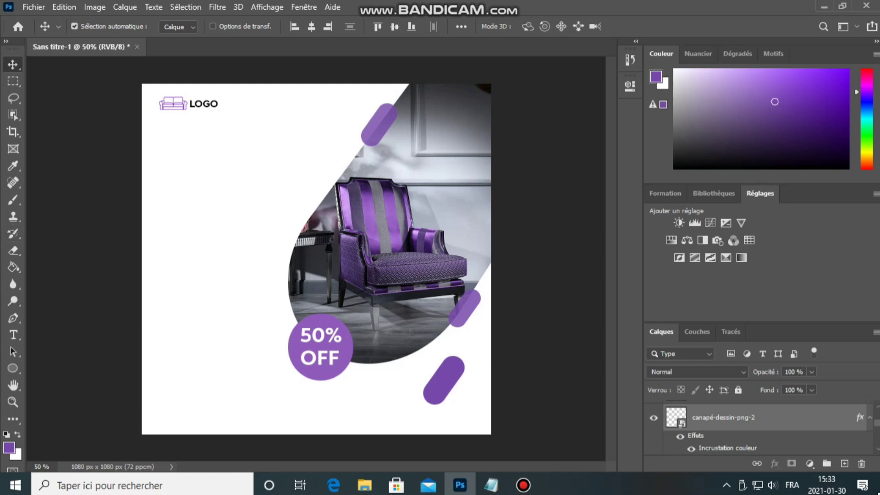
Create a new layer and stamp a purple crown below the logo with the 170 px crown brush.
{"action": "left_click", "coordinate": [845, 464]}
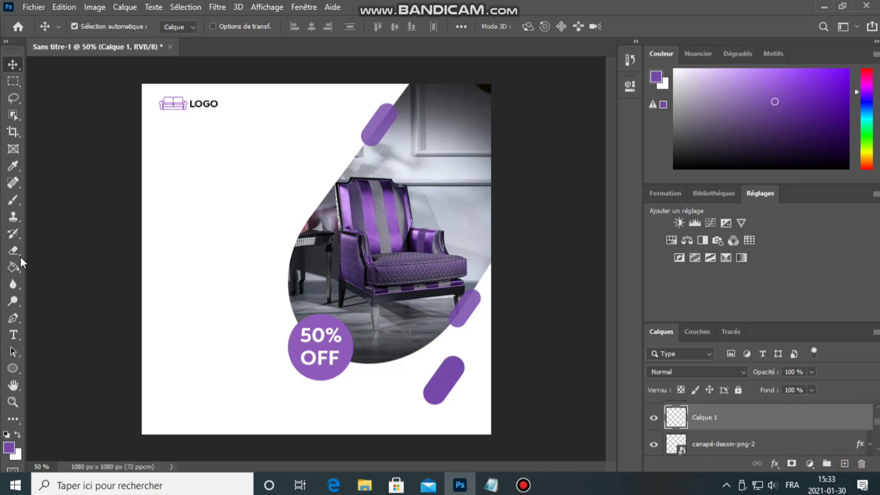
{"action": "left_click", "coordinate": [11, 203]}
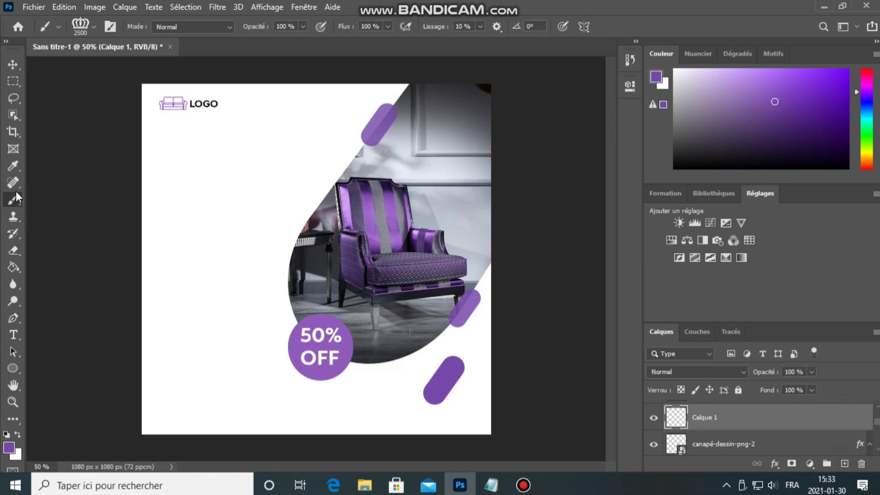
{"action": "left_click", "coordinate": [94, 27]}
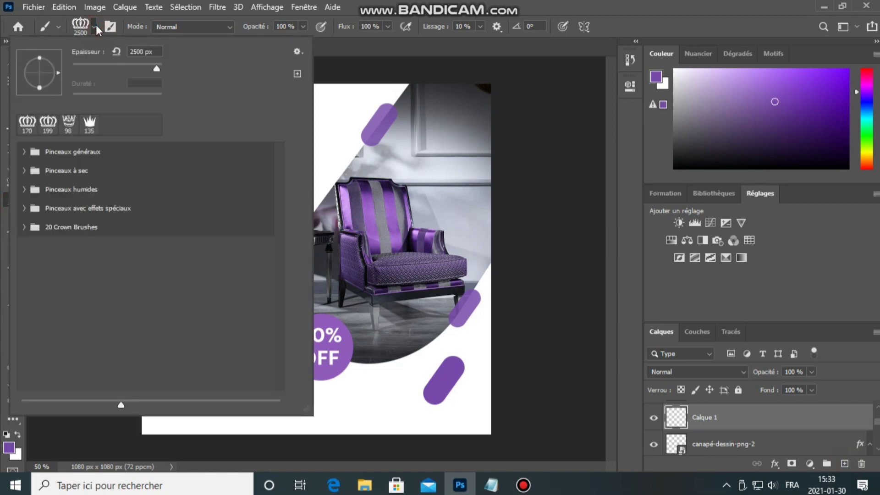
{"action": "left_click", "coordinate": [28, 122]}
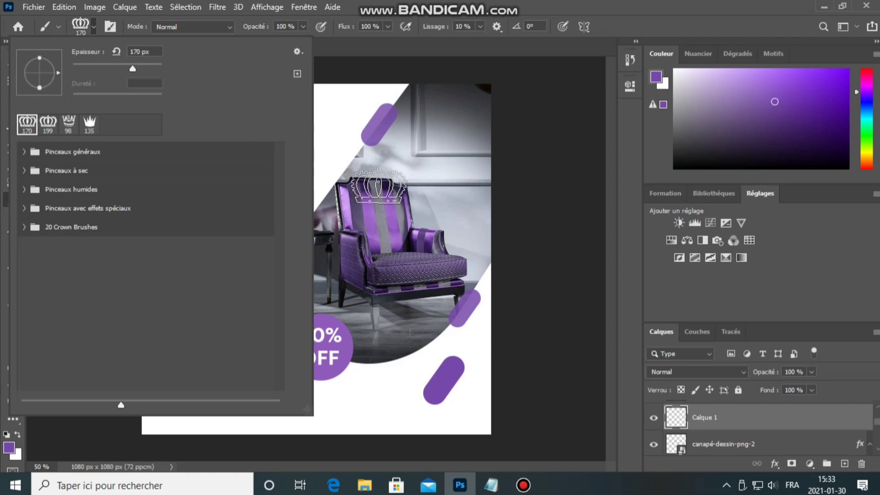
{"action": "left_click", "coordinate": [369, 179]}
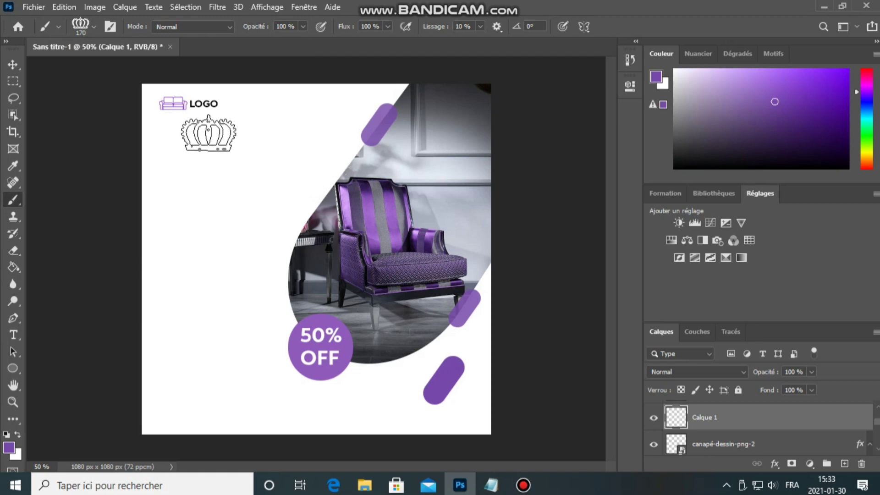
{"action": "left_click", "coordinate": [207, 133]}
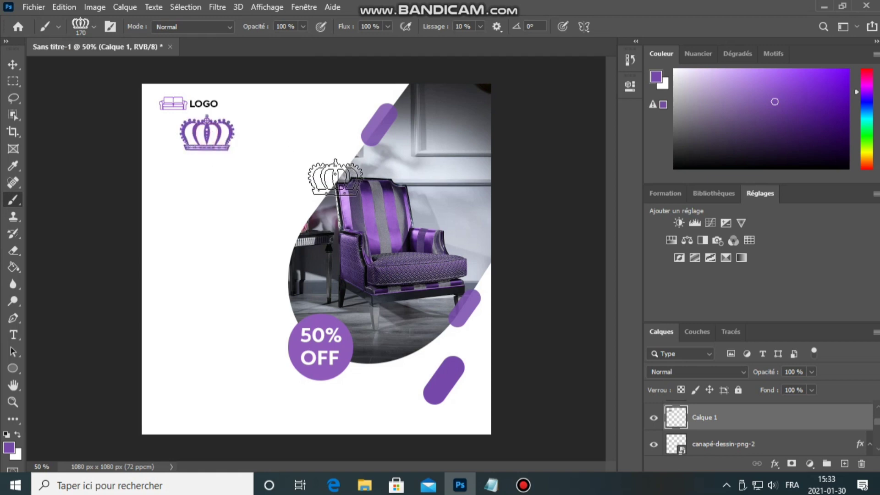
Switch to the 1111 text file in Notepad and copy the word "MODERN".
{"action": "left_click", "coordinate": [15, 65]}
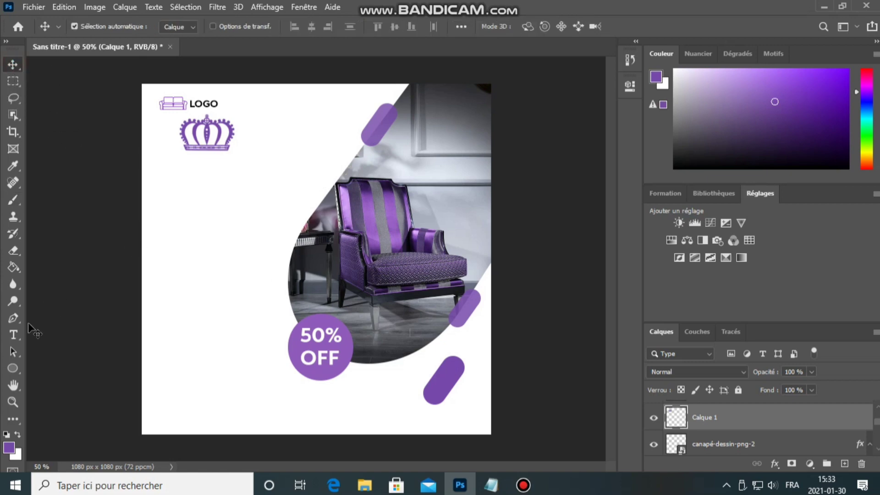
{"action": "left_click", "coordinate": [21, 337]}
{"action": "left_click", "coordinate": [364, 485]}
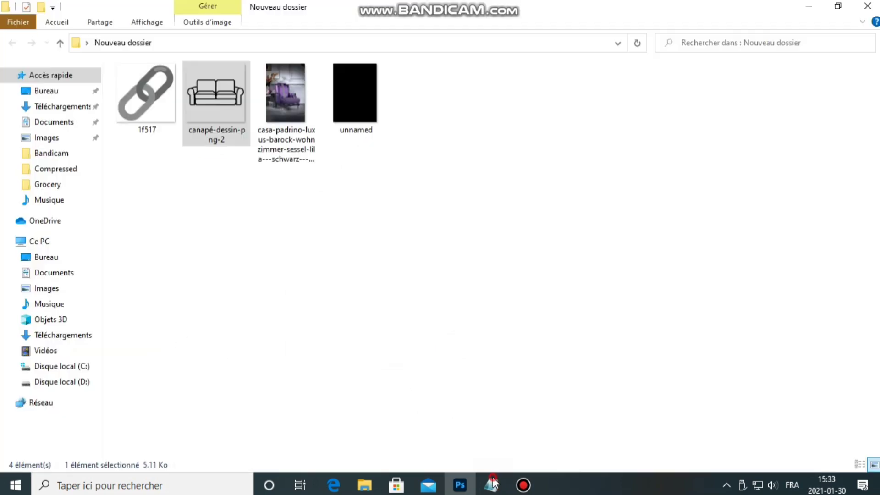
{"action": "left_click", "coordinate": [491, 485]}
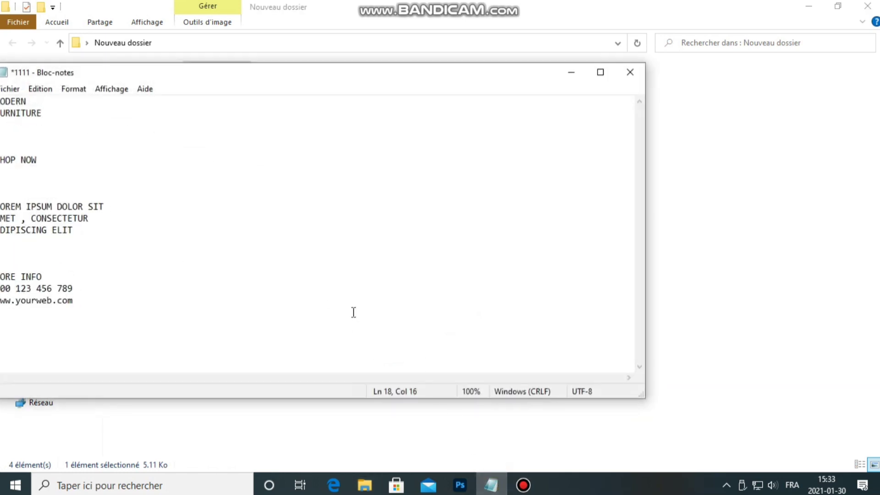
{"action": "left_click_drag", "start_coordinate": [365, 84], "coordinate": [410, 82]}
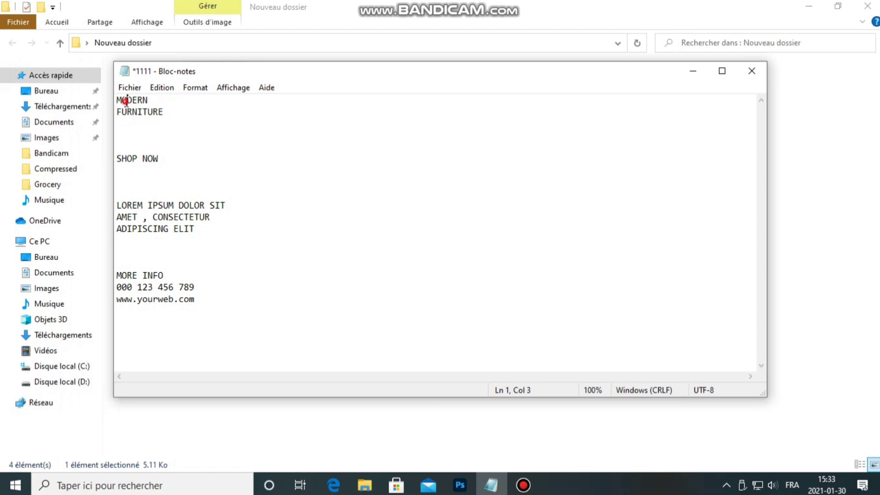
{"action": "double_click", "coordinate": [125, 100]}
{"action": "right_click", "coordinate": [125, 102]}
{"action": "left_click", "coordinate": [164, 145]}
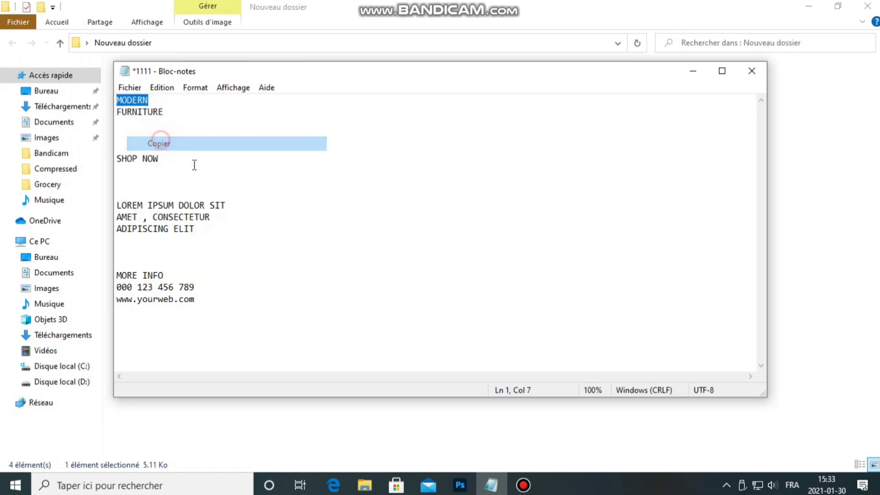
Back in Photoshop, paste "MODERN" as a new 21 pt Adlinnaka Bold text and move it below the crown.
{"action": "left_click", "coordinate": [462, 483]}
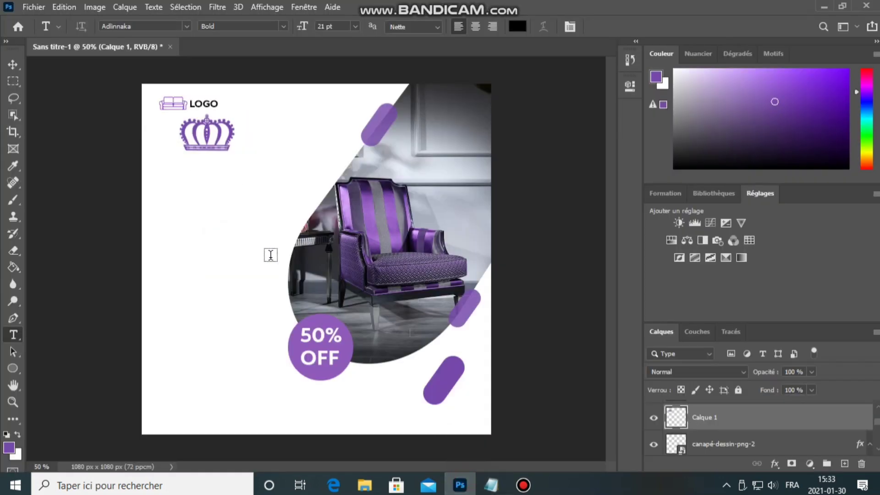
{"action": "left_click", "coordinate": [226, 189]}
{"action": "right_click", "coordinate": [240, 190]}
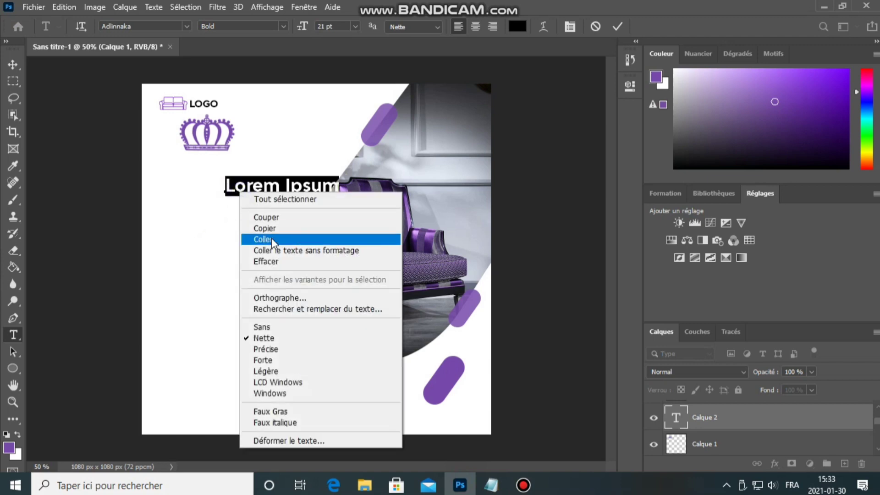
{"action": "left_click", "coordinate": [271, 243]}
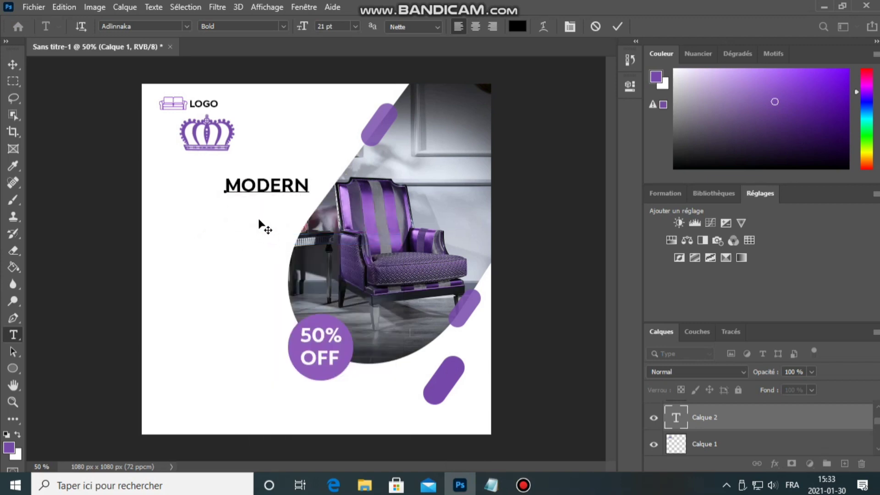
{"action": "left_click_drag", "start_coordinate": [259, 223], "coordinate": [203, 214]}
Recolour the "MODERN" text to the badge's purple 905abb and move it up close beneath the crown.
{"action": "double_click", "coordinate": [194, 179]}
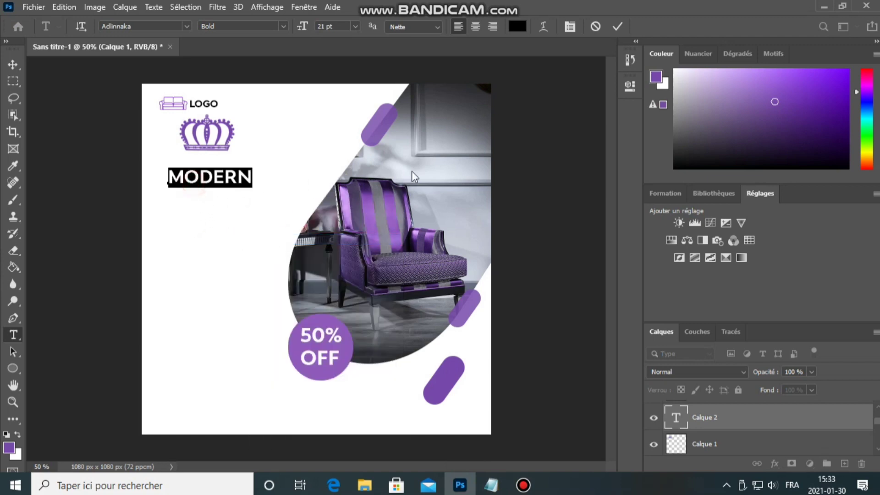
{"action": "left_click", "coordinate": [518, 28]}
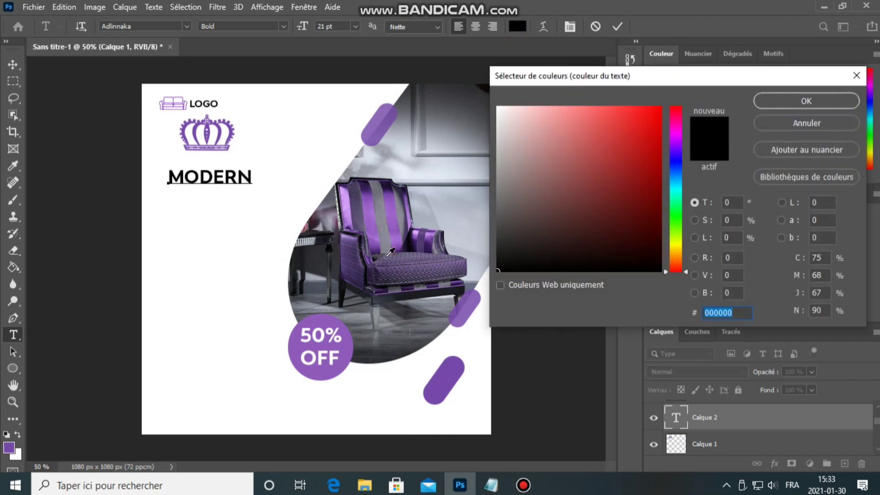
{"action": "left_click", "coordinate": [322, 319]}
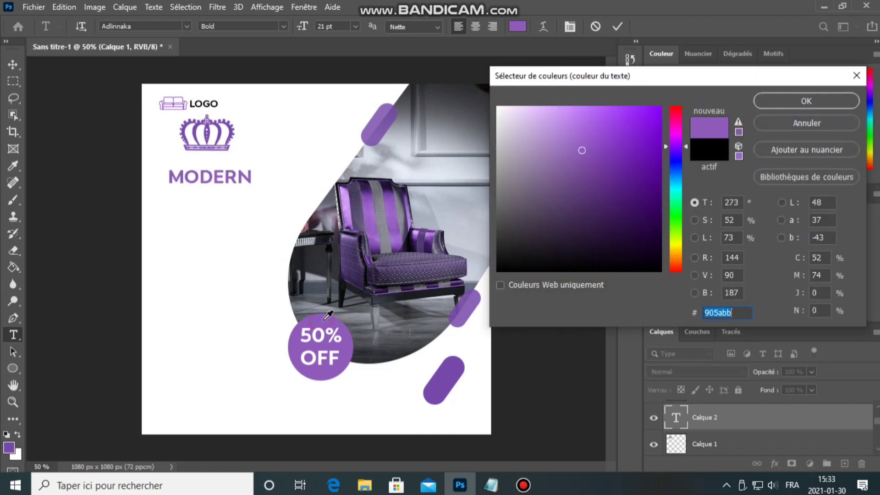
{"action": "left_click", "coordinate": [789, 102]}
{"action": "left_click_drag", "start_coordinate": [223, 207], "coordinate": [218, 200]}
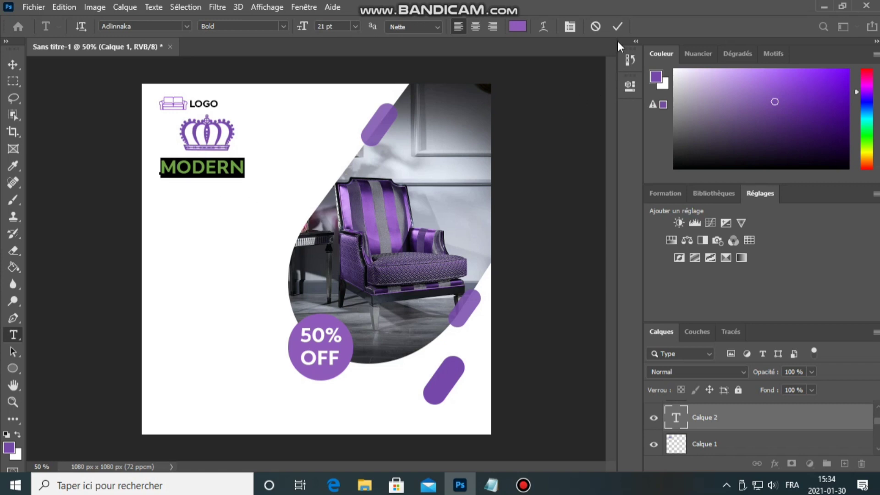
{"action": "left_click", "coordinate": [618, 26]}
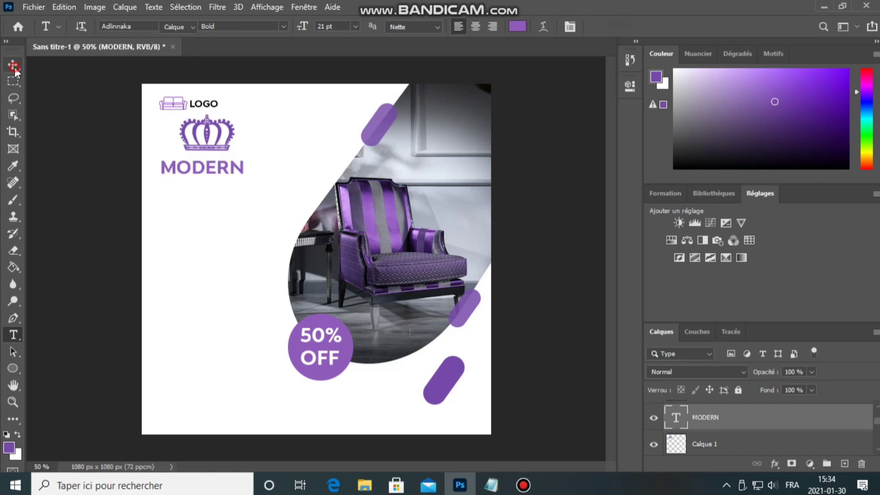
Move the crown slightly so that it sits centred just above the "MODERN" text.
{"action": "key", "text": "v"}
{"action": "left_click_drag", "start_coordinate": [201, 123], "coordinate": [204, 128]}
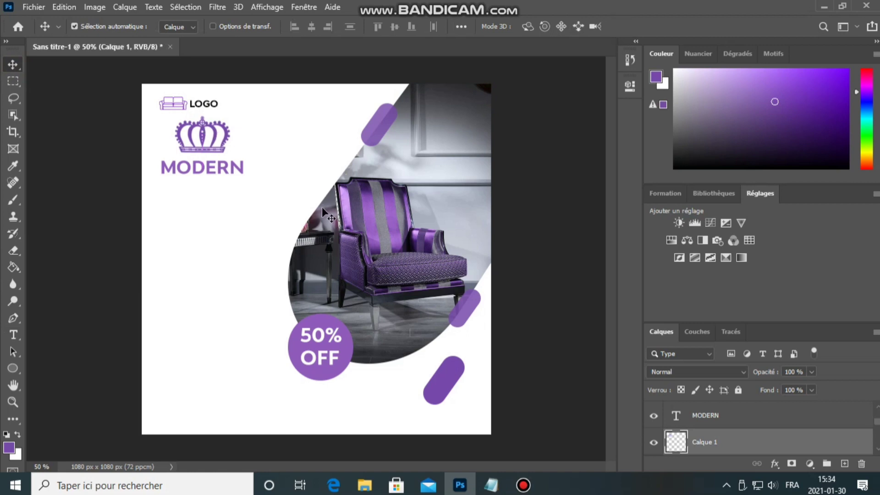
{"action": "left_click_drag", "start_coordinate": [199, 129], "coordinate": [200, 131]}
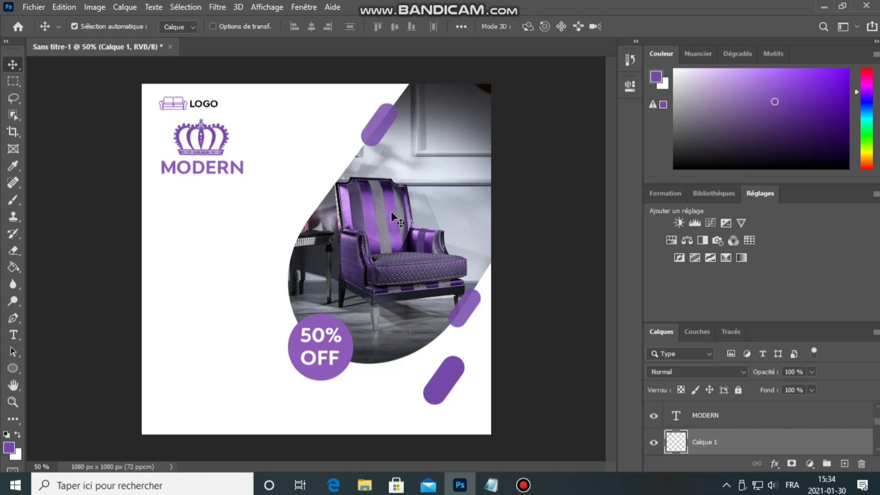
Start a new text below "MODERN" and copy the word "FURNITURE" from the Notepad file for it.
{"action": "left_click", "coordinate": [15, 332]}
{"action": "left_click", "coordinate": [201, 225]}
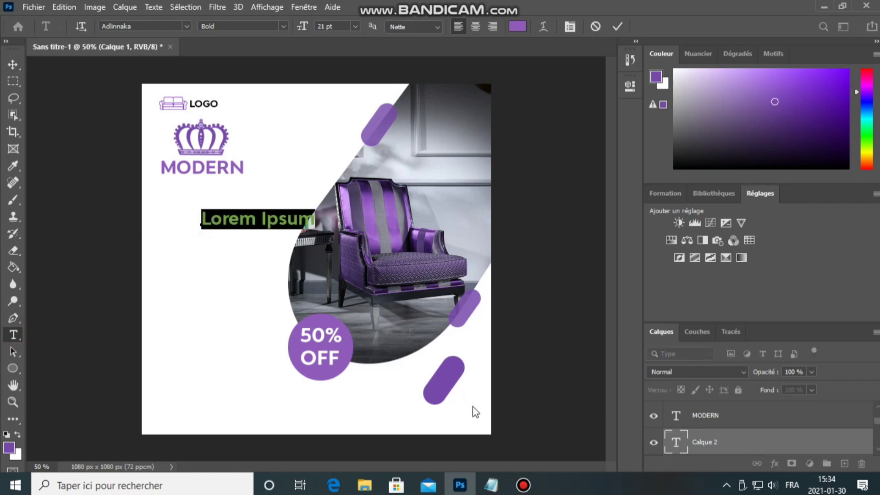
{"action": "left_click", "coordinate": [492, 484]}
{"action": "double_click", "coordinate": [132, 110]}
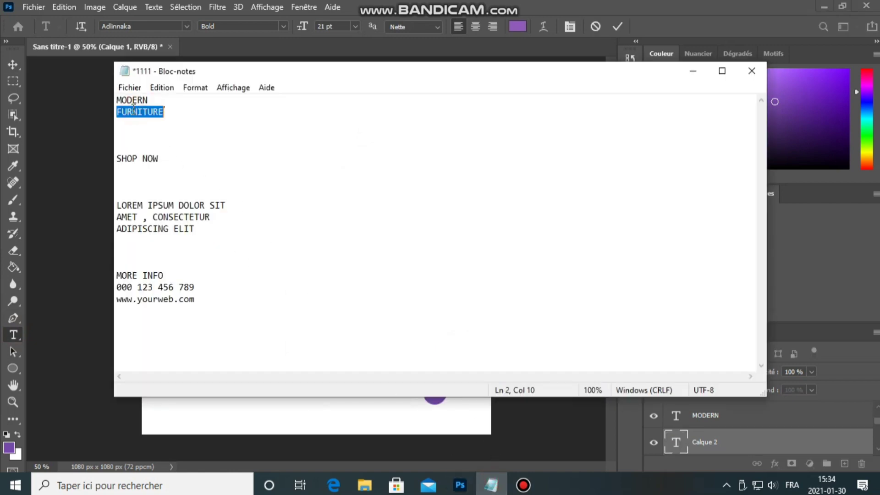
{"action": "right_click", "coordinate": [134, 110]}
{"action": "left_click", "coordinate": [173, 149]}
{"action": "left_click", "coordinate": [693, 72]}
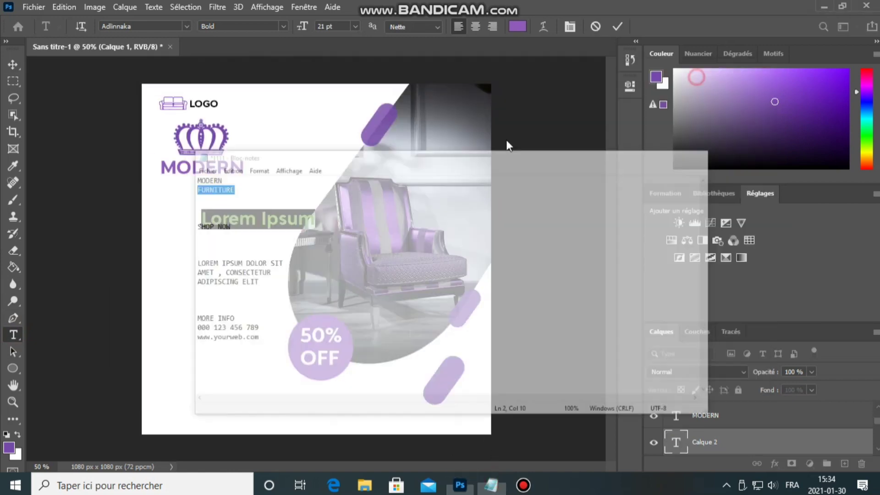
Paste "FURNITURE" over the placeholder text and move it directly below "MODERN", aligned with its first letter.
{"action": "right_click", "coordinate": [241, 219]}
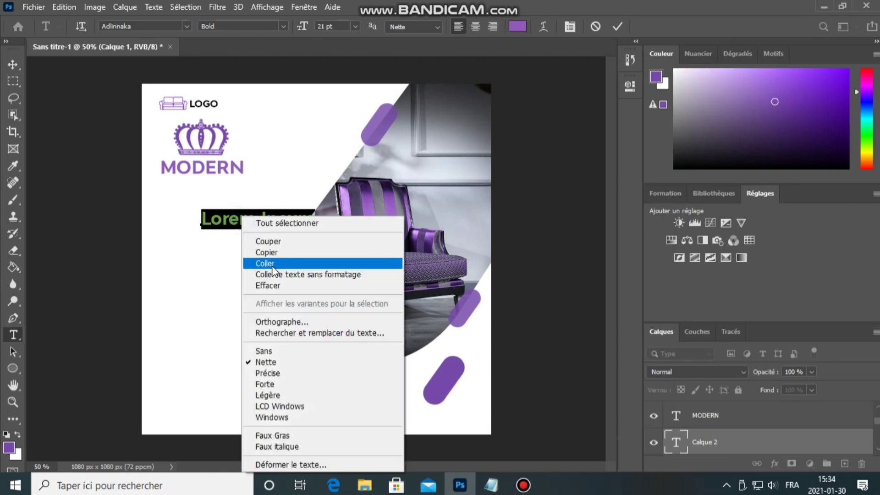
{"action": "left_click", "coordinate": [257, 260]}
{"action": "left_click_drag", "start_coordinate": [252, 254], "coordinate": [212, 221]}
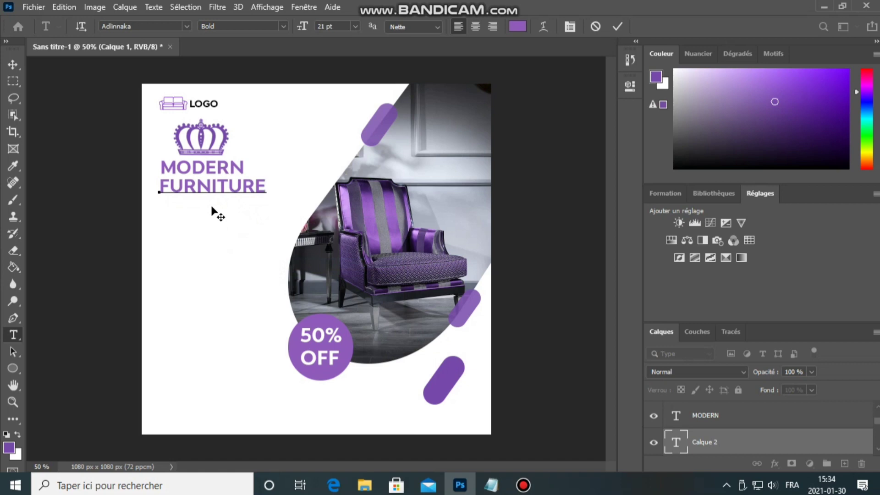
Set the "FURNITURE" text colour to black 000000 and move the text slightly closer to "MODERN".
{"action": "double_click", "coordinate": [208, 191]}
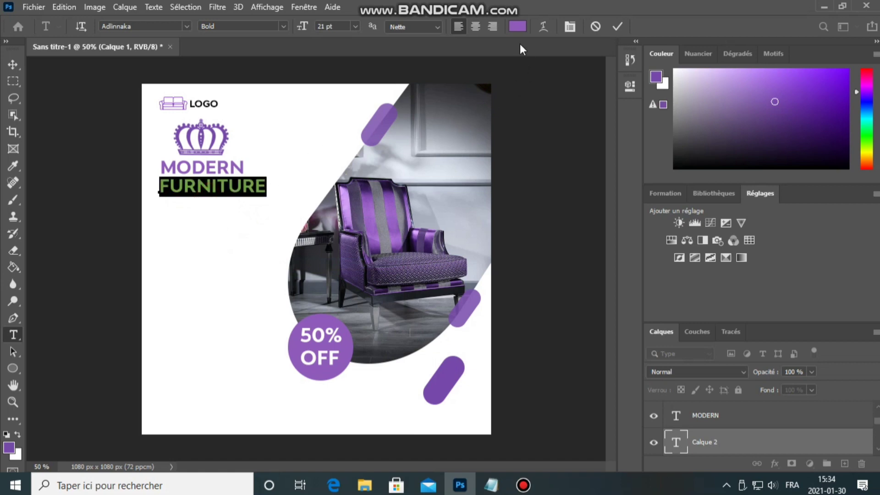
{"action": "left_click", "coordinate": [517, 26]}
{"action": "left_click_drag", "start_coordinate": [518, 233], "coordinate": [486, 290]}
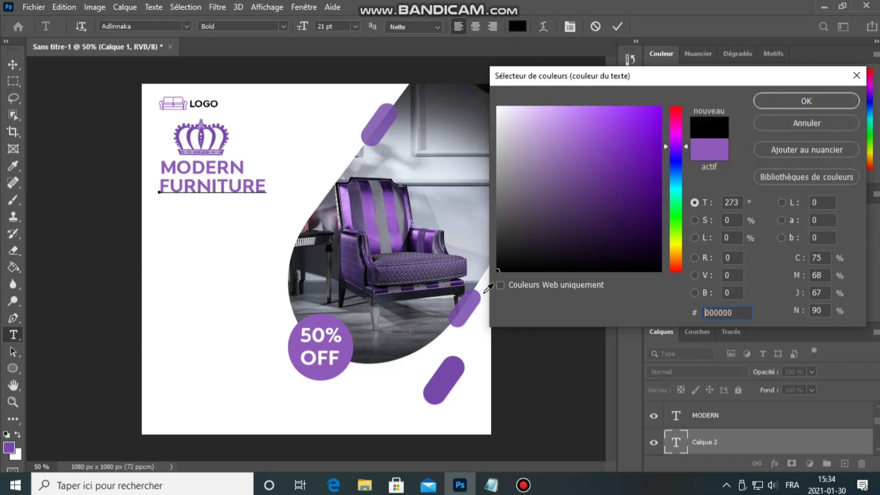
{"action": "left_click", "coordinate": [780, 106]}
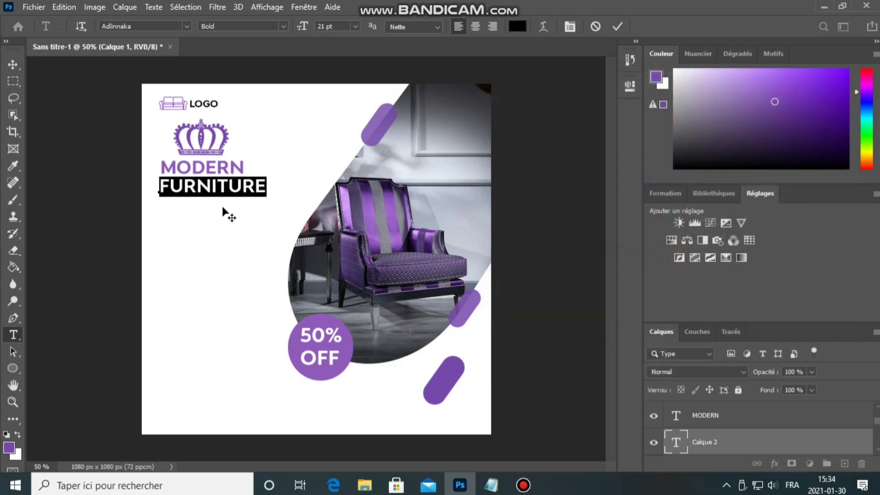
{"action": "left_click_drag", "start_coordinate": [218, 211], "coordinate": [217, 211]}
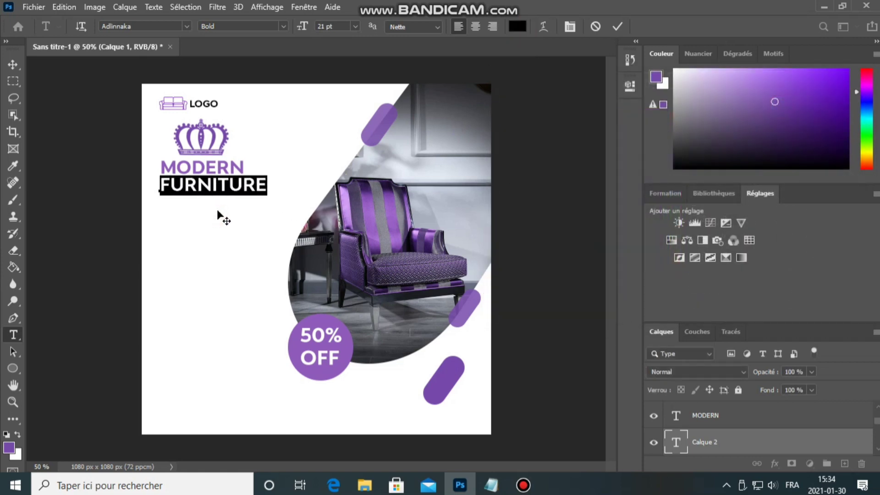
{"action": "left_click", "coordinate": [617, 27]}
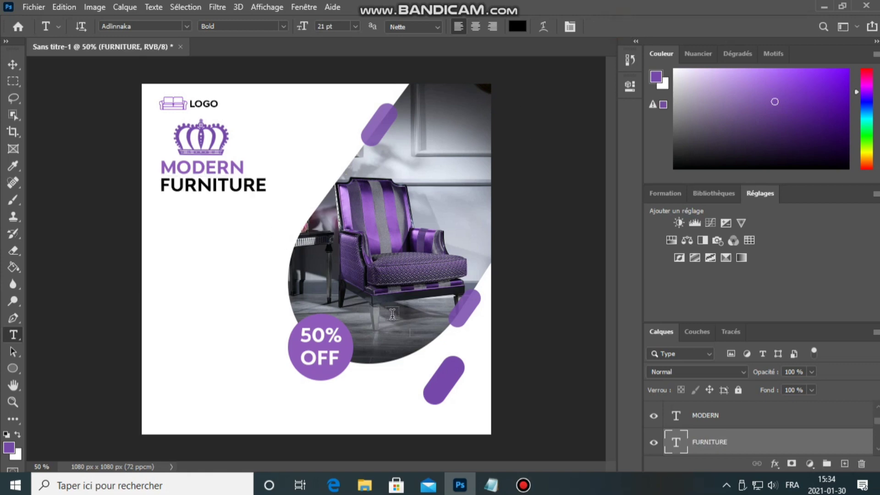
Select the crown layer and start a rounded rectangle with a 10 px radius below the "FURNITURE" text.
{"action": "left_click", "coordinate": [201, 137], "text": "ctrl"}
{"action": "left_click", "coordinate": [12, 368]}
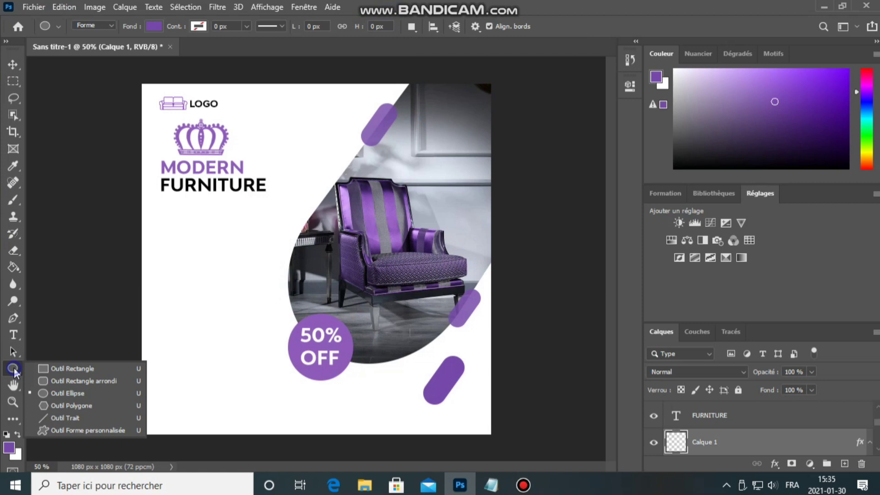
{"action": "left_click", "coordinate": [59, 380]}
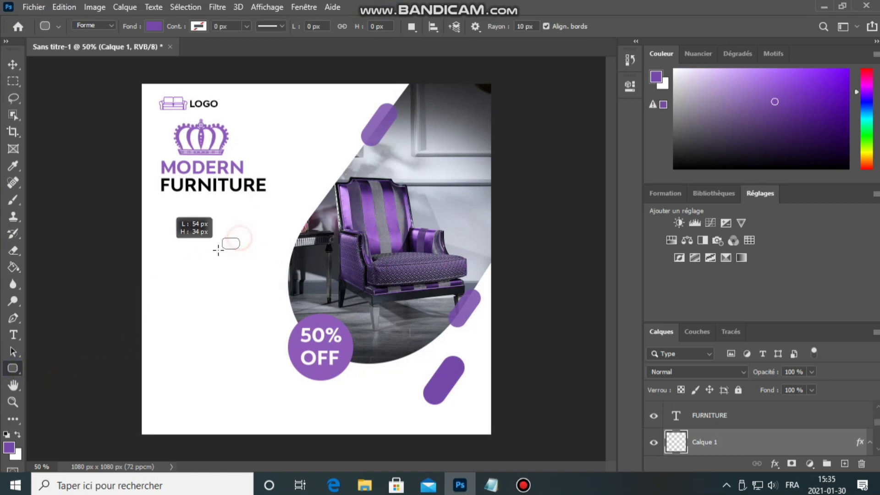